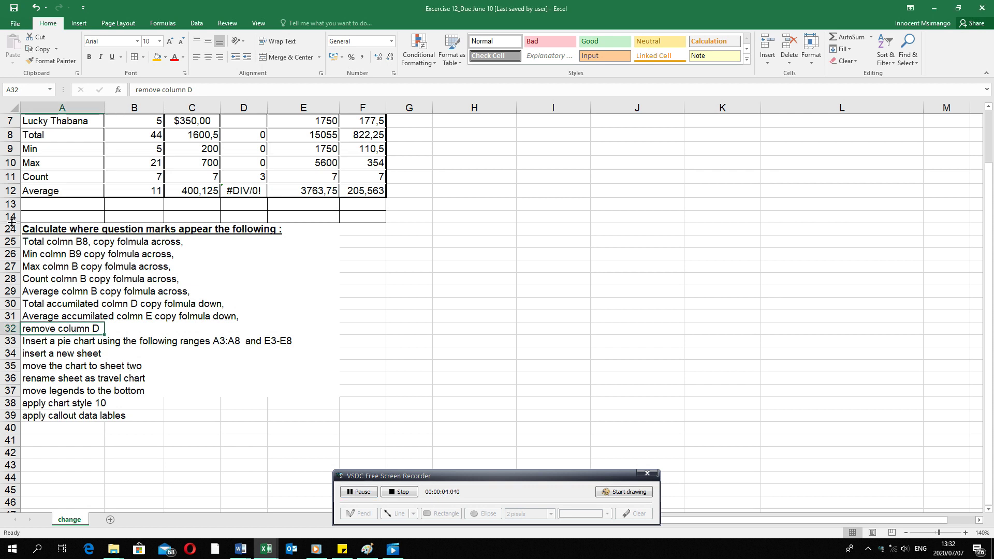
Hide the calculation instruction rows 24–31 below the travel expenses table.
{"action": "left_click_drag", "start_coordinate": [10, 229], "coordinate": [11, 315]}
{"action": "right_click", "coordinate": [4, 254]}
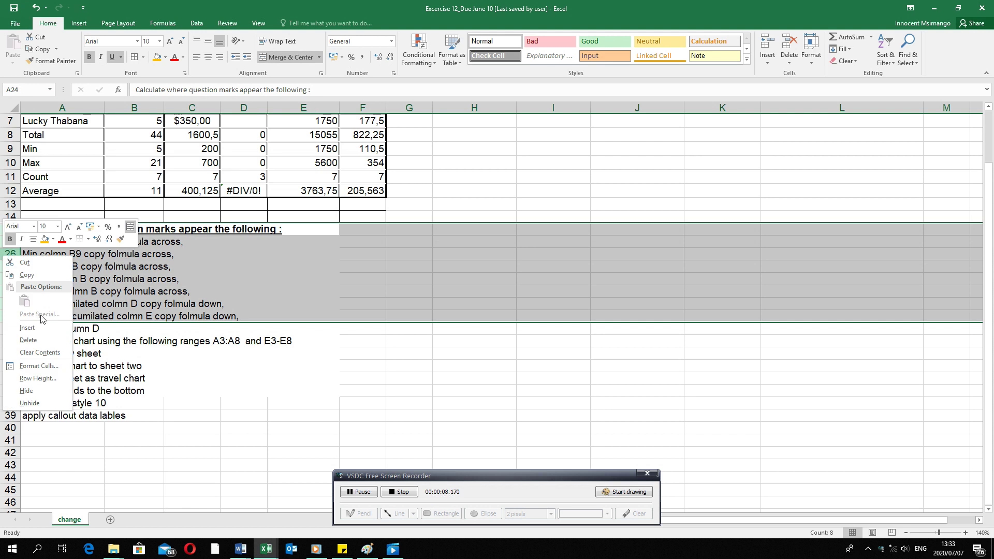
{"action": "left_click", "coordinate": [31, 391]}
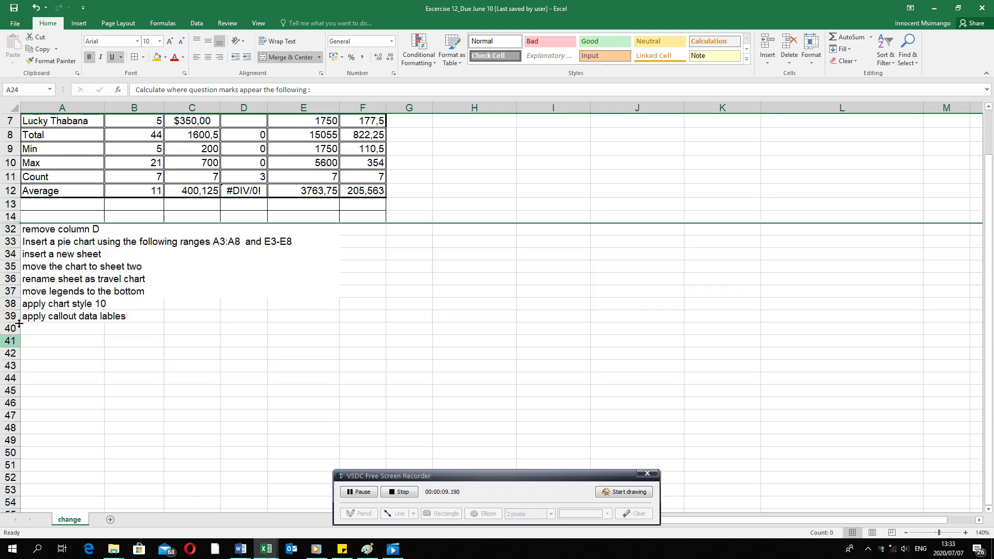
Delete the Tax column D so Total accumulated shifts into column D.
{"action": "left_click", "coordinate": [35, 231]}
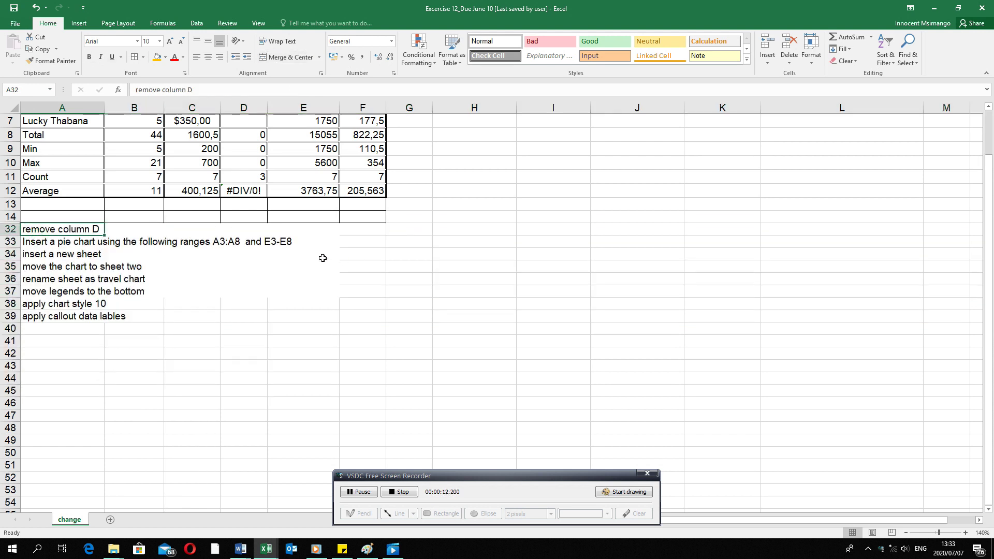
{"action": "scroll", "coordinate": [322, 255], "scroll_direction": "up", "scroll_amount": 2}
{"action": "left_click", "coordinate": [243, 107]}
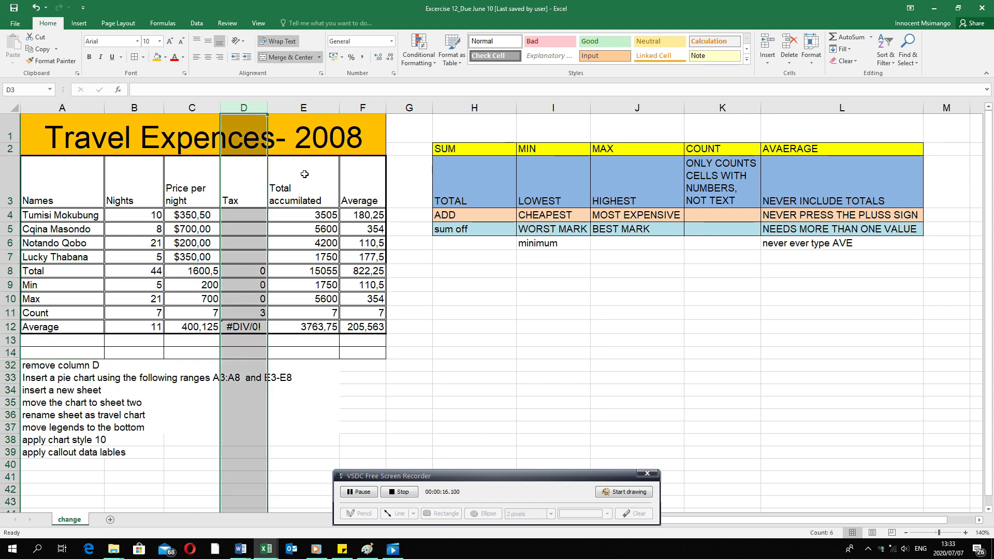
{"action": "key", "text": "Right"}
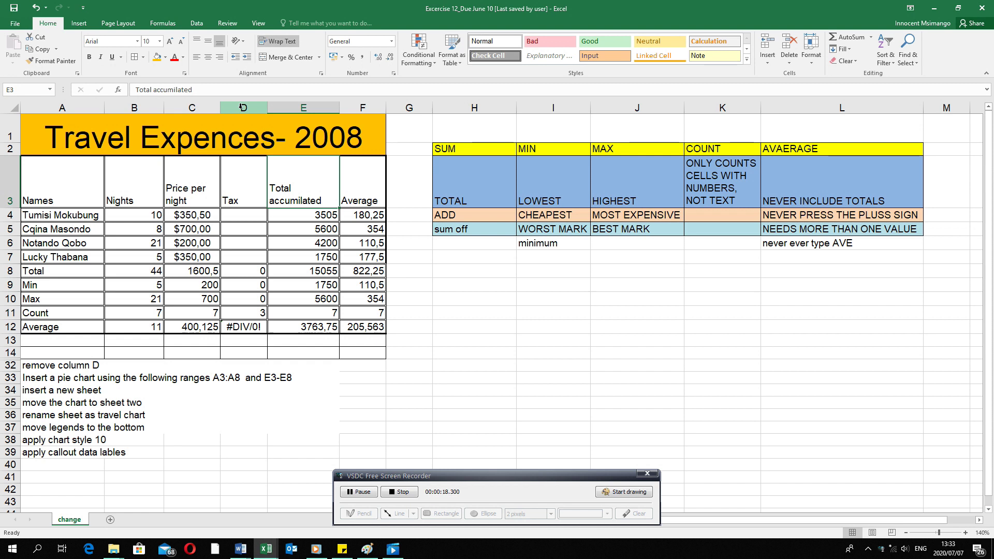
{"action": "left_click", "coordinate": [242, 107]}
{"action": "right_click", "coordinate": [243, 108]}
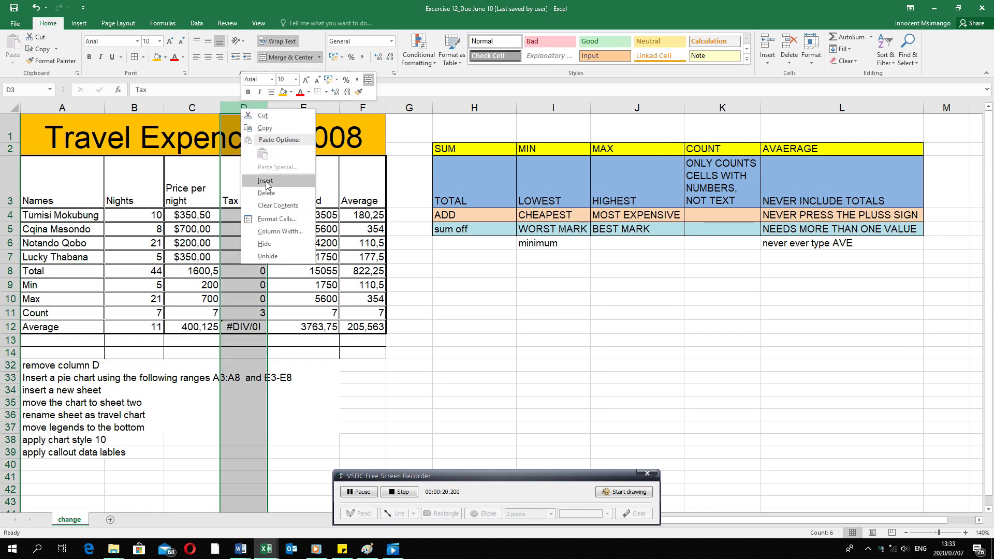
{"action": "left_click", "coordinate": [267, 193]}
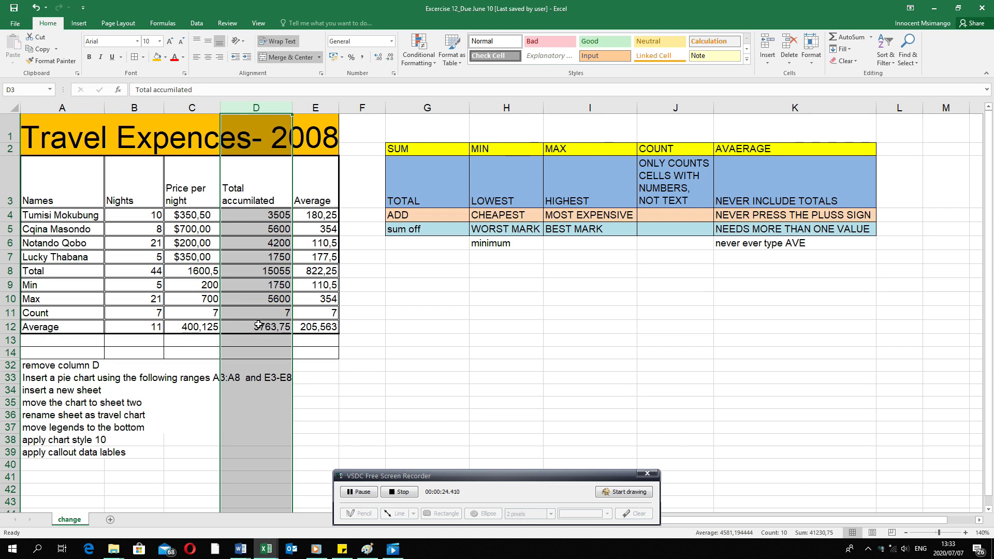
{"action": "scroll", "coordinate": [258, 324], "scroll_direction": "down", "scroll_amount": 15}
{"action": "scroll", "coordinate": [258, 325], "scroll_direction": "up", "scroll_amount": 15}
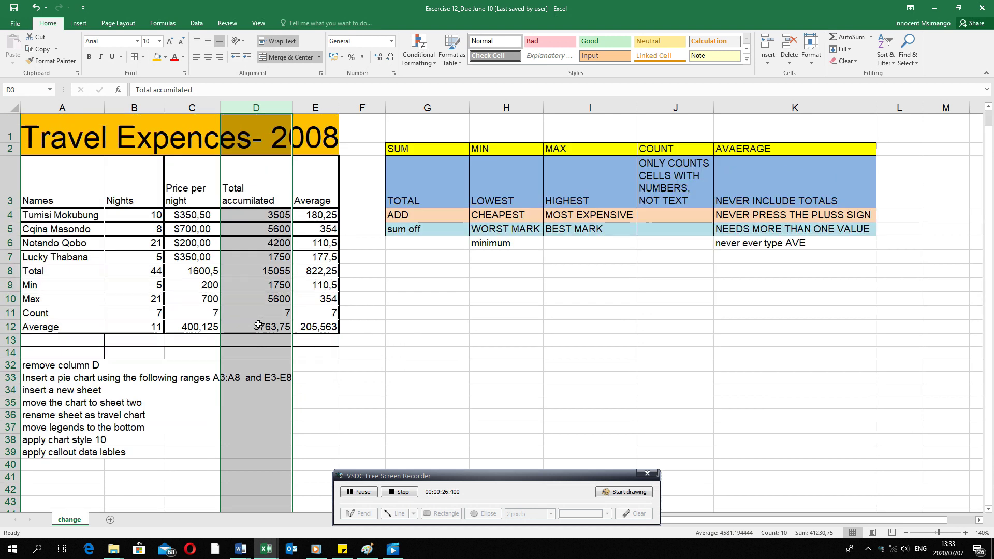
Undo the last edit, then start and cancel deleting cells F3:F12.
{"action": "key", "text": "ctrl+z"}
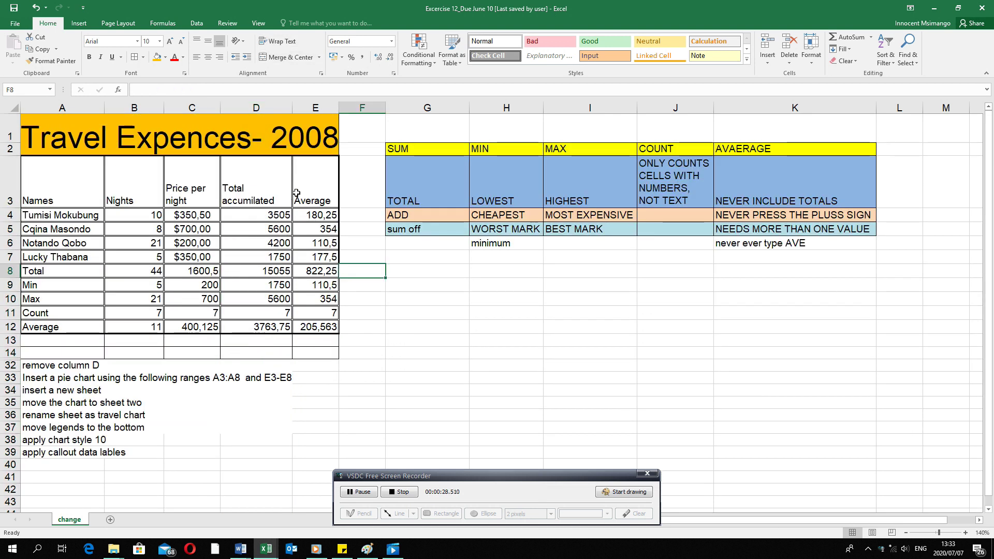
{"action": "left_click_drag", "start_coordinate": [353, 163], "coordinate": [352, 330]}
{"action": "right_click", "coordinate": [357, 224]}
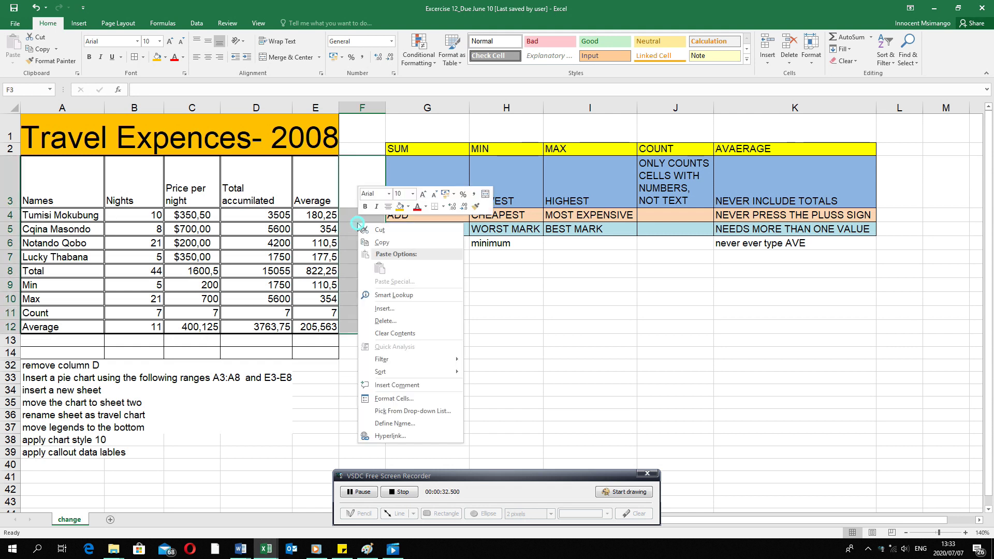
{"action": "left_click", "coordinate": [385, 321]}
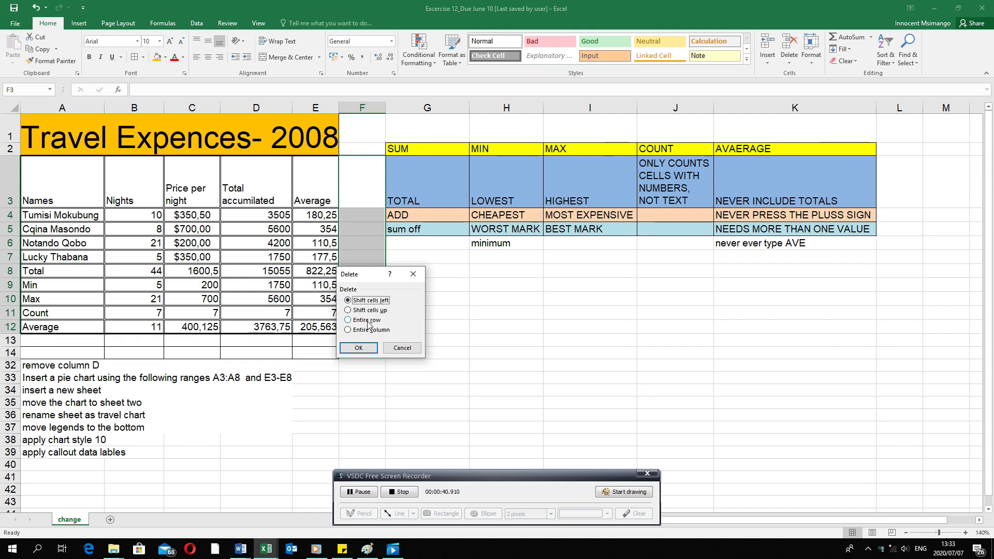
{"action": "left_click", "coordinate": [400, 347]}
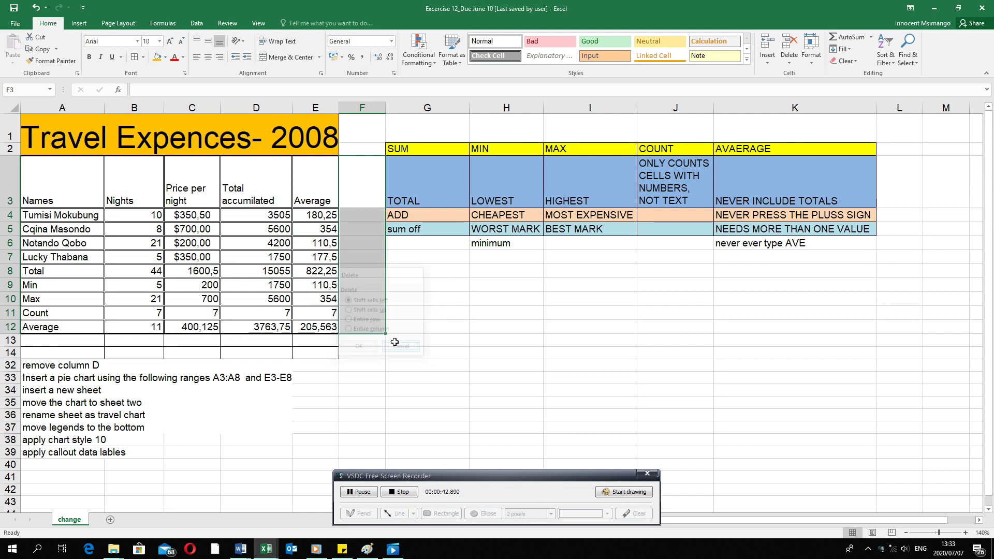
{"action": "left_click", "coordinate": [434, 271]}
{"action": "left_click", "coordinate": [359, 106]}
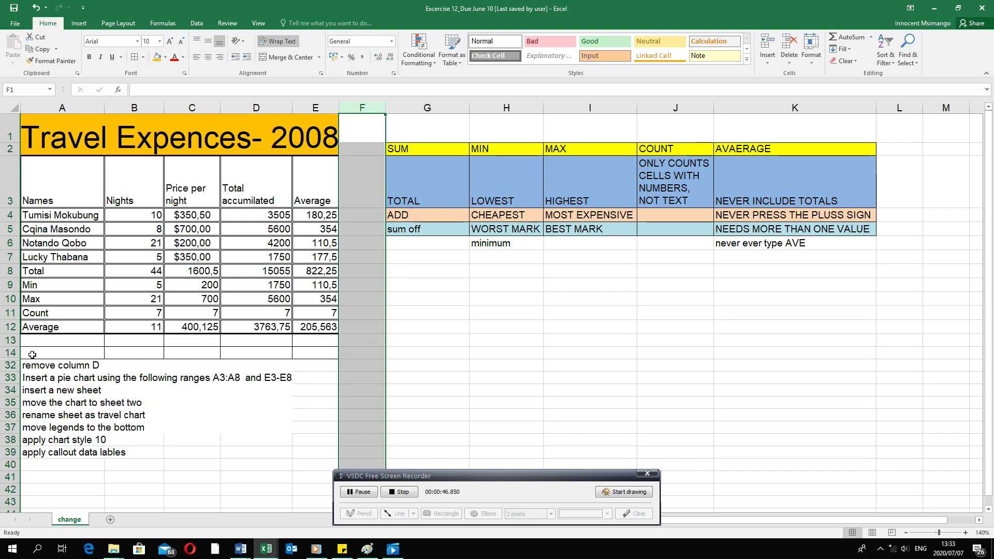
Delete the empty row 14 so the task list moves up under the table.
{"action": "left_click", "coordinate": [14, 354]}
{"action": "right_click", "coordinate": [14, 354]}
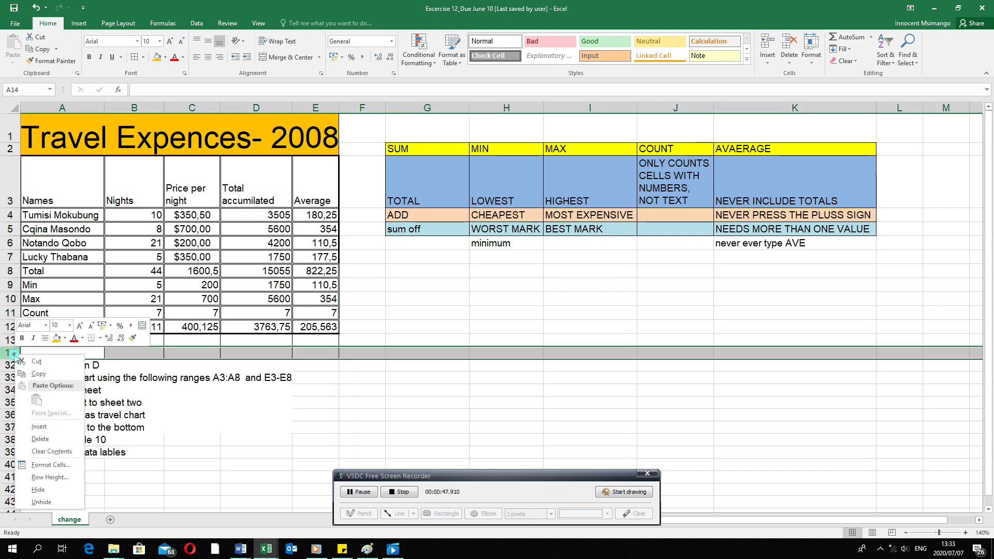
{"action": "left_click", "coordinate": [35, 439]}
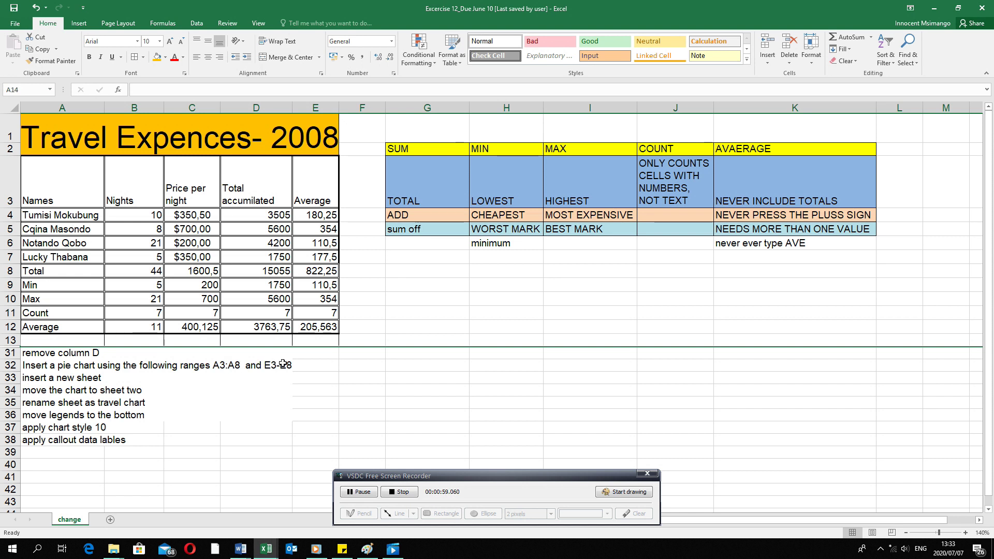
Launch On-Screen Keyboard via a 'KEYB' search, move it aside, and select names from A3.
{"action": "left_click", "coordinate": [15, 550]}
{"action": "type", "text": "KEYB"}
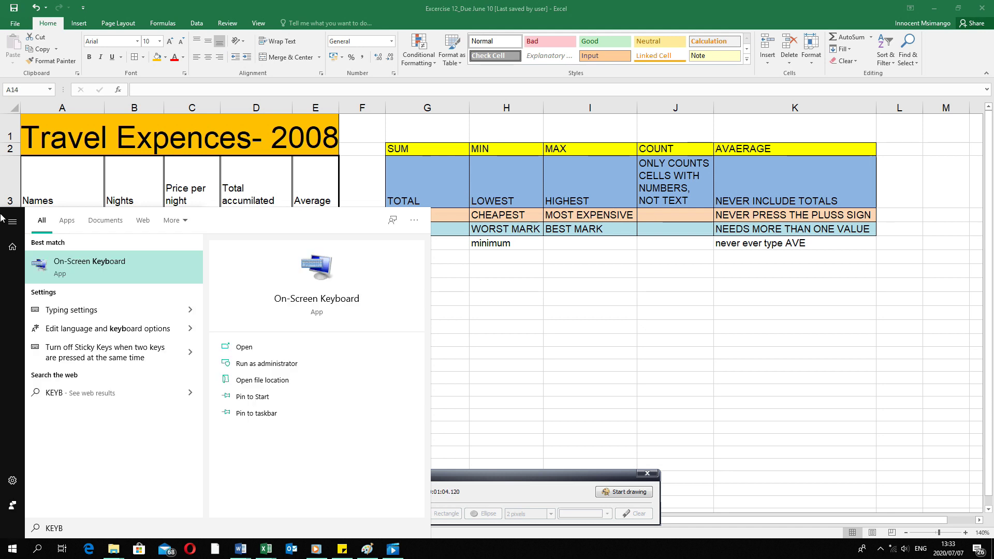
{"action": "left_click", "coordinate": [115, 266]}
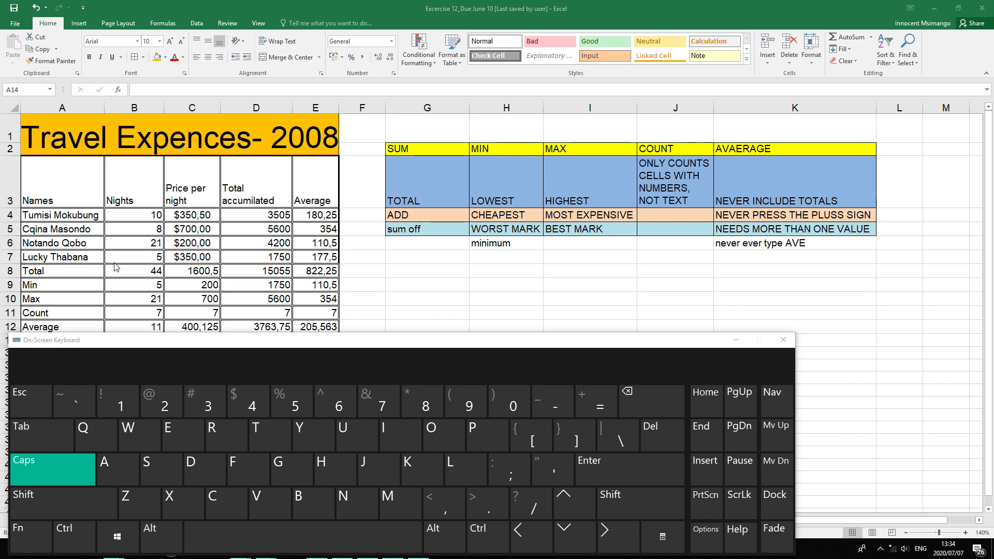
{"action": "left_click_drag", "start_coordinate": [313, 337], "coordinate": [578, 342]}
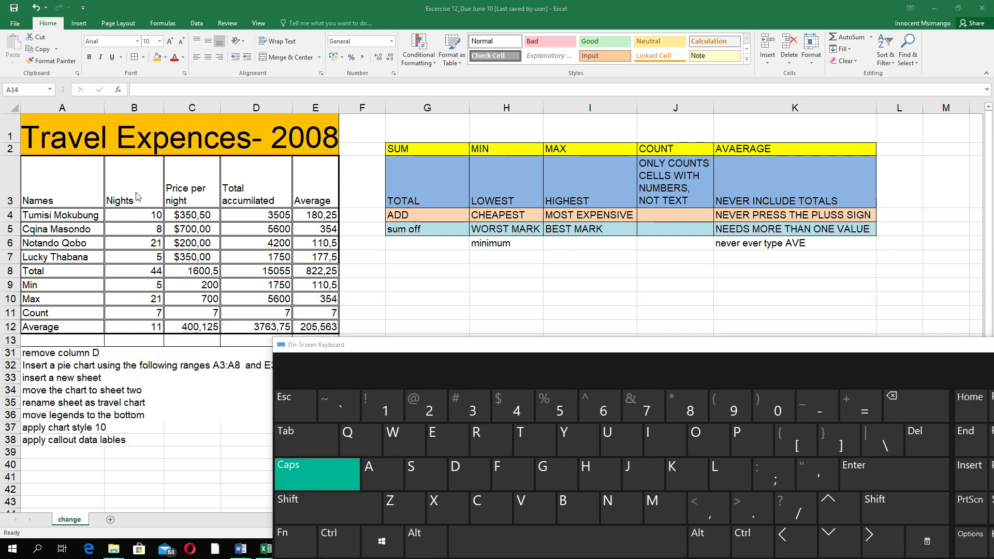
{"action": "left_click", "coordinate": [73, 172]}
{"action": "mouse_move", "coordinate": [72, 173]}
{"action": "left_mouse_down"}
{"action": "mouse_move", "coordinate": [62, 313]}
{"action": "mouse_move", "coordinate": [64, 270]}
{"action": "left_mouse_up"}
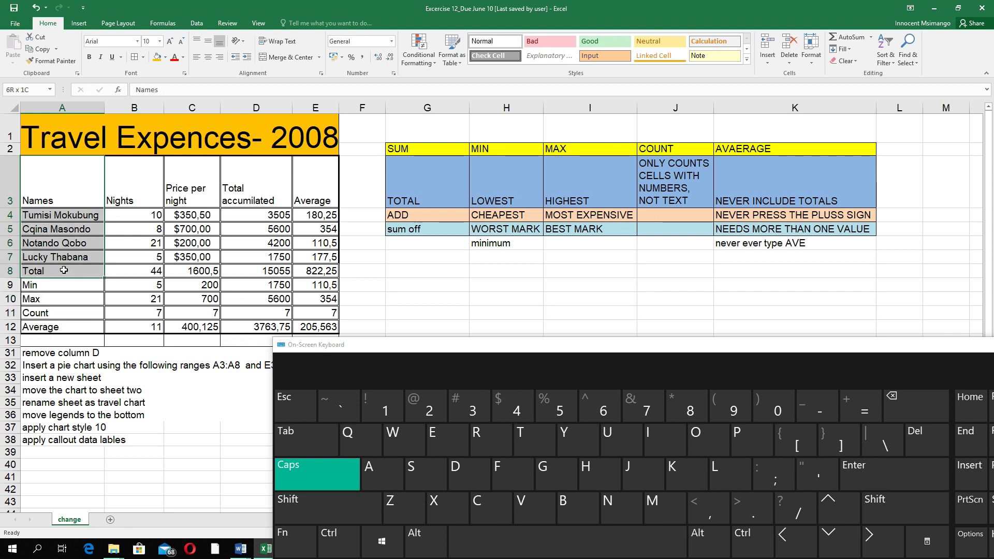
Add Average values E3:E8 to the A3:A8 names using the latched on-screen Ctrl, then show Insert.
{"action": "left_click", "coordinate": [341, 544]}
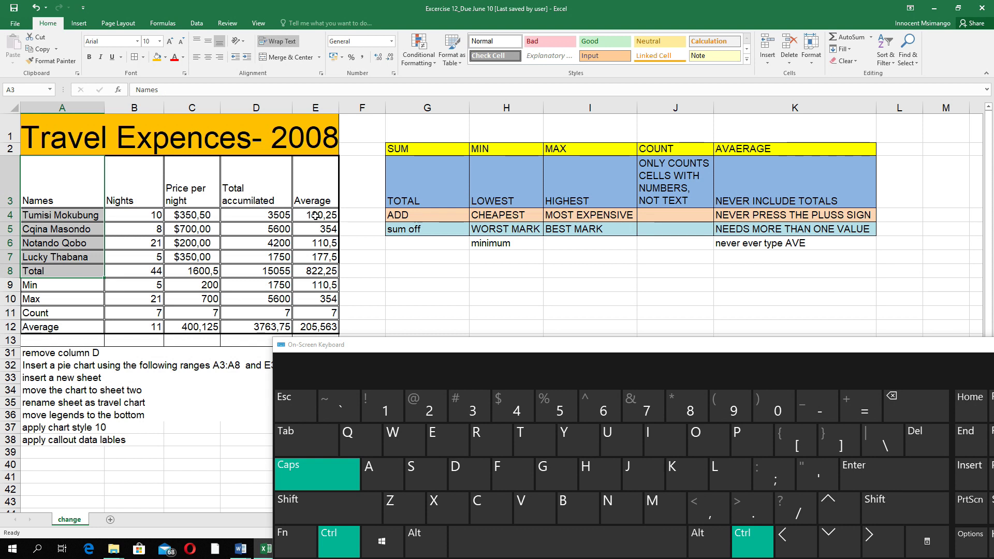
{"action": "left_click_drag", "start_coordinate": [322, 187], "coordinate": [317, 266]}
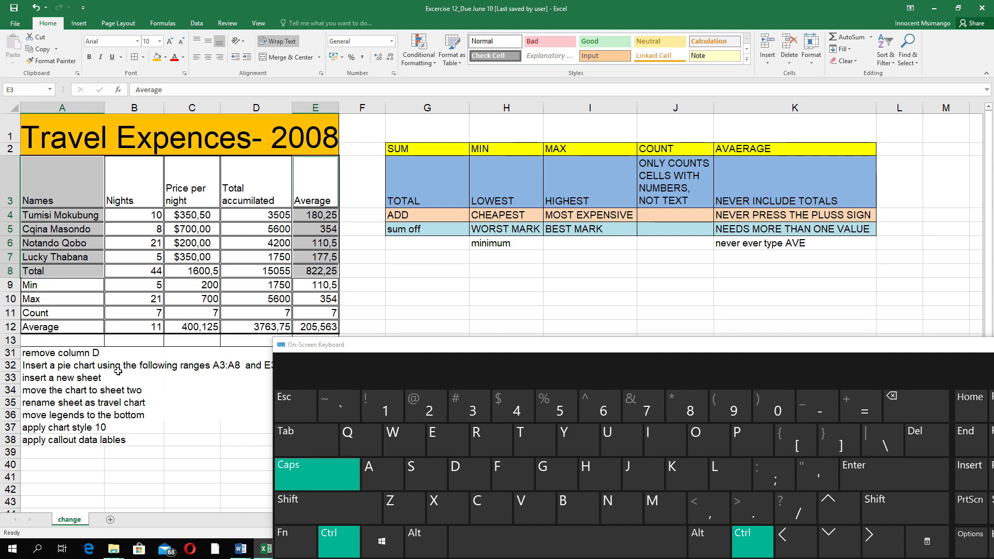
{"action": "left_click", "coordinate": [79, 24]}
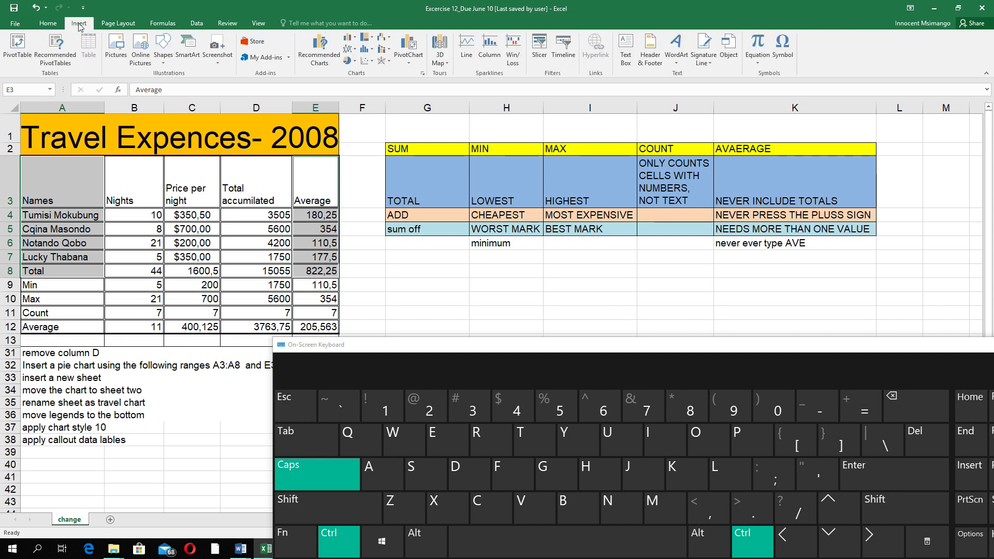
Insert a 3-D Pie chart of the averages and minimize the on-screen keyboard.
{"action": "left_click", "coordinate": [355, 61]}
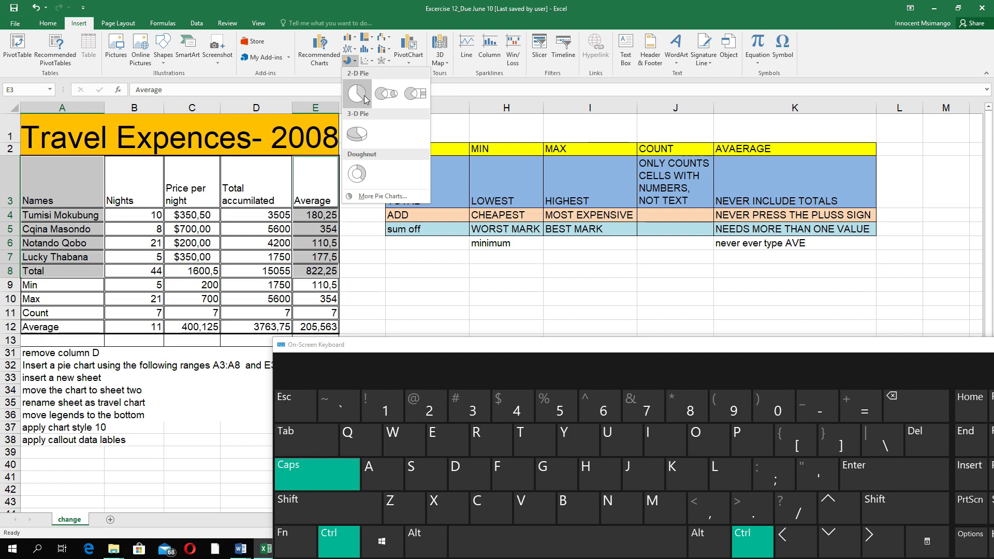
{"action": "left_click", "coordinate": [361, 133]}
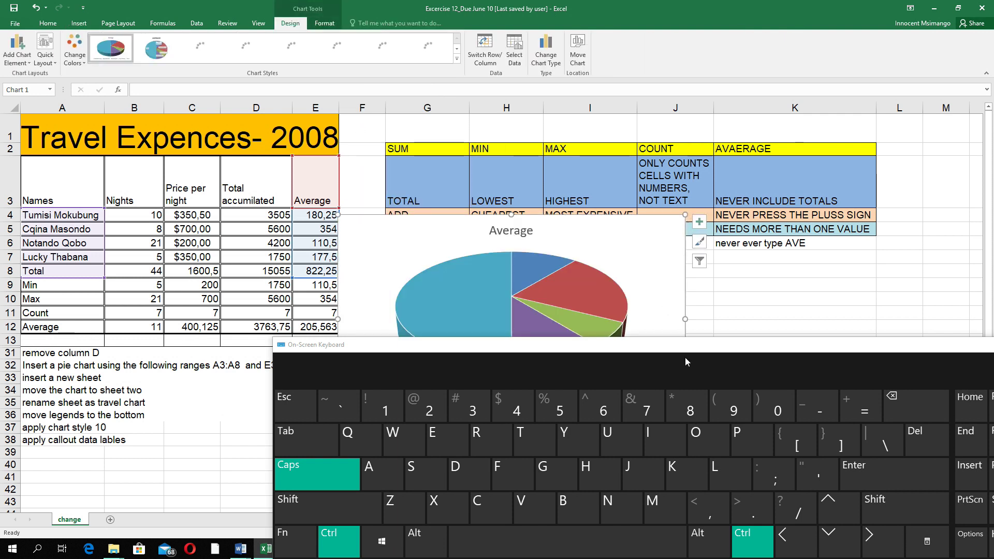
{"action": "left_click_drag", "start_coordinate": [745, 346], "coordinate": [568, 342]}
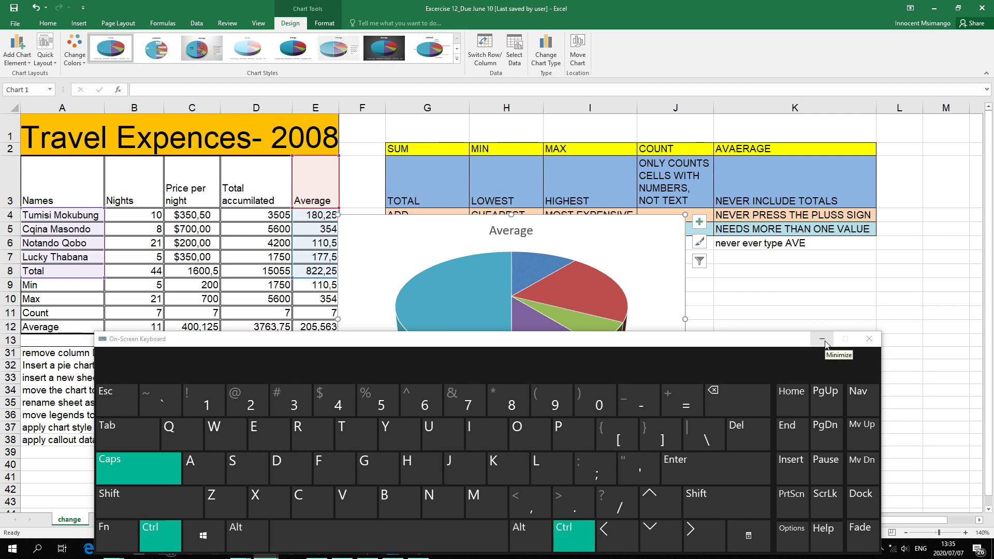
{"action": "left_click", "coordinate": [826, 342]}
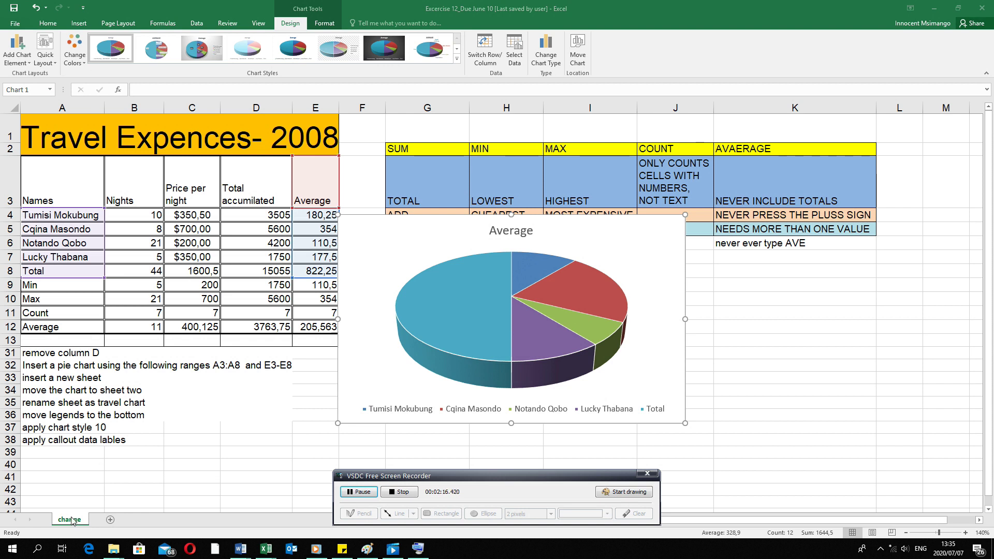
Add a blank Sheet1 with the New Sheet button and return to the change sheet.
{"action": "left_click", "coordinate": [110, 521]}
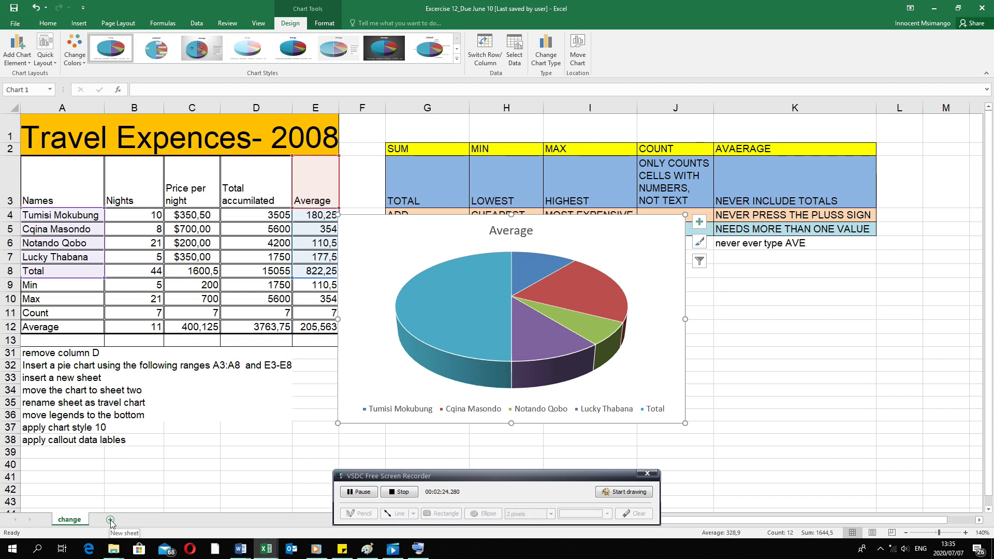
{"action": "left_click", "coordinate": [110, 521]}
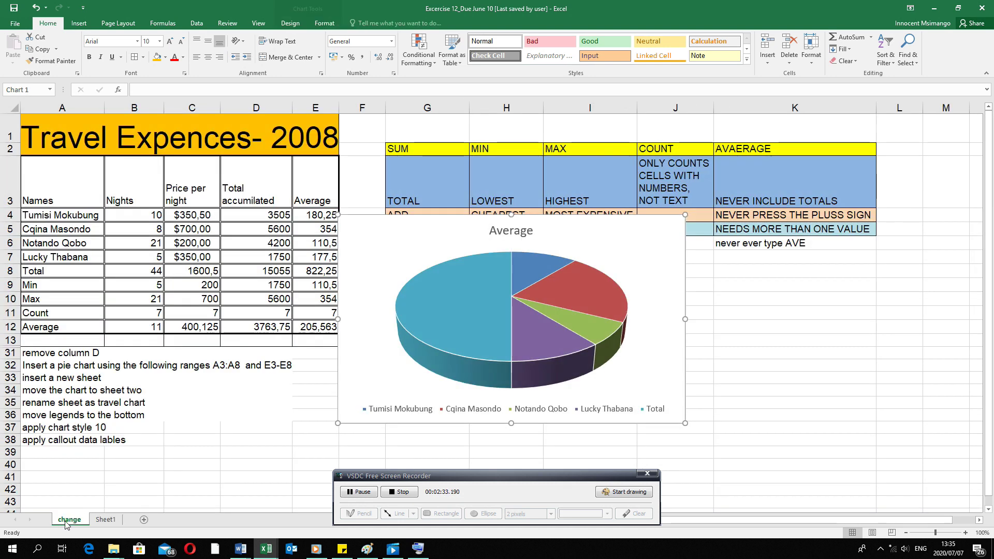
{"action": "left_click", "coordinate": [66, 522]}
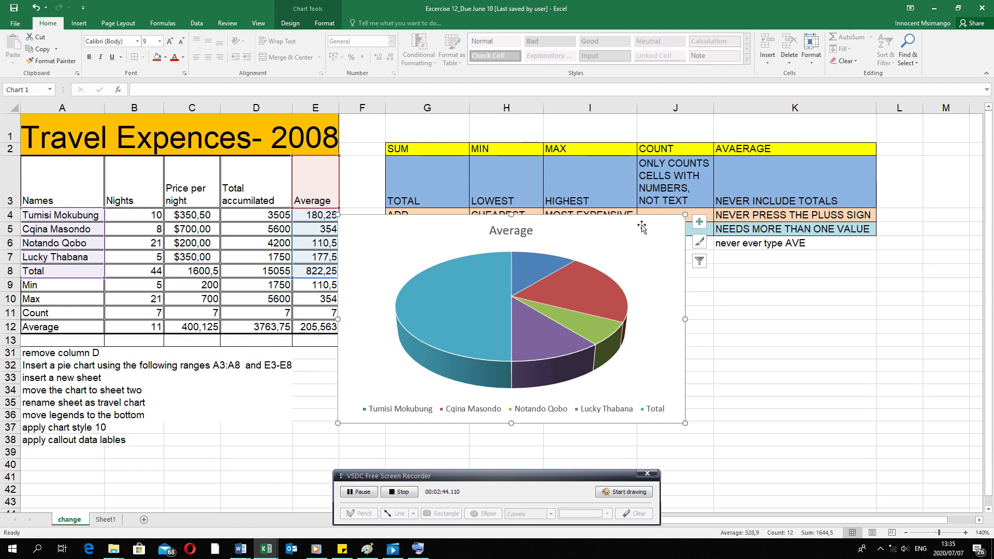
Reselect the 3-D pie chart and browse its Chart Tools Format and Design options.
{"action": "left_click", "coordinate": [290, 25]}
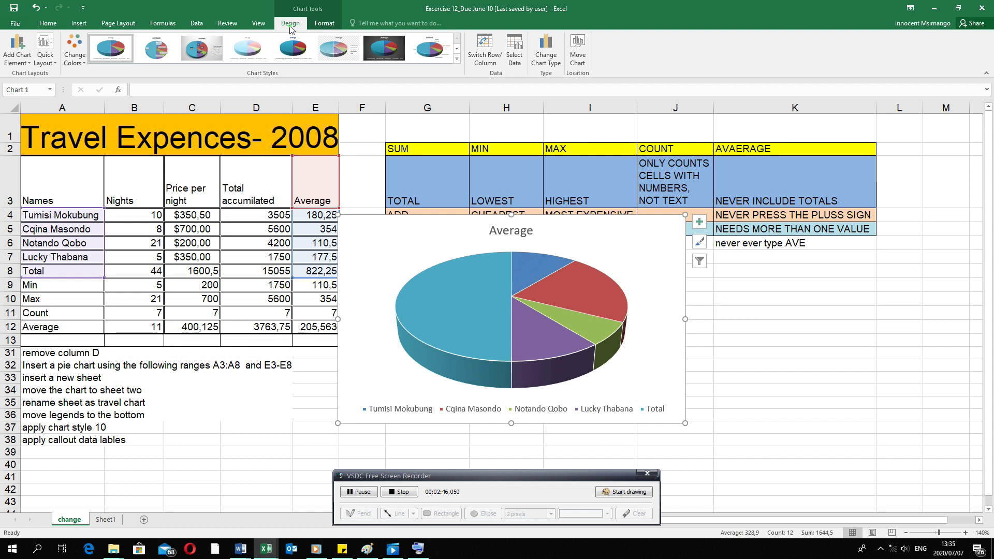
{"action": "left_click", "coordinate": [333, 25]}
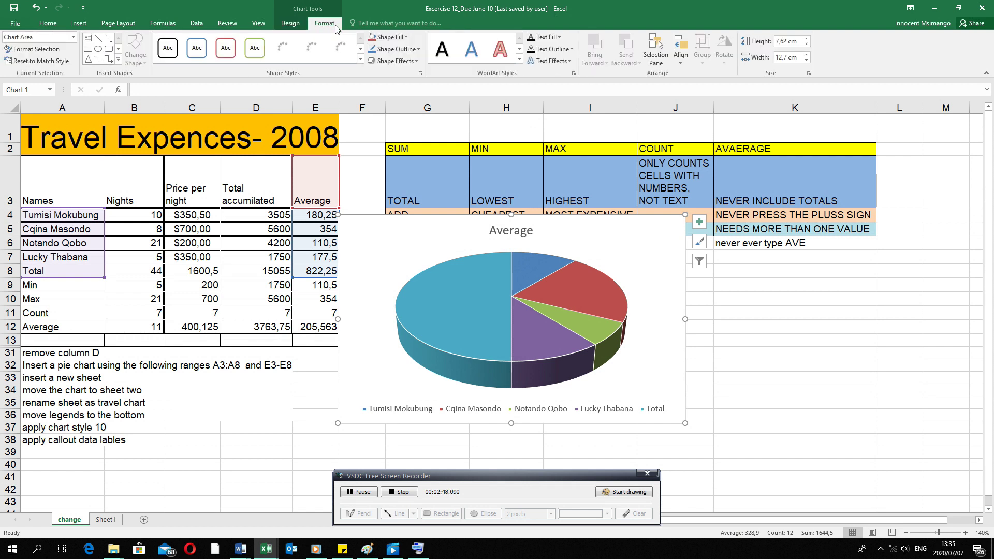
{"action": "left_click", "coordinate": [787, 312]}
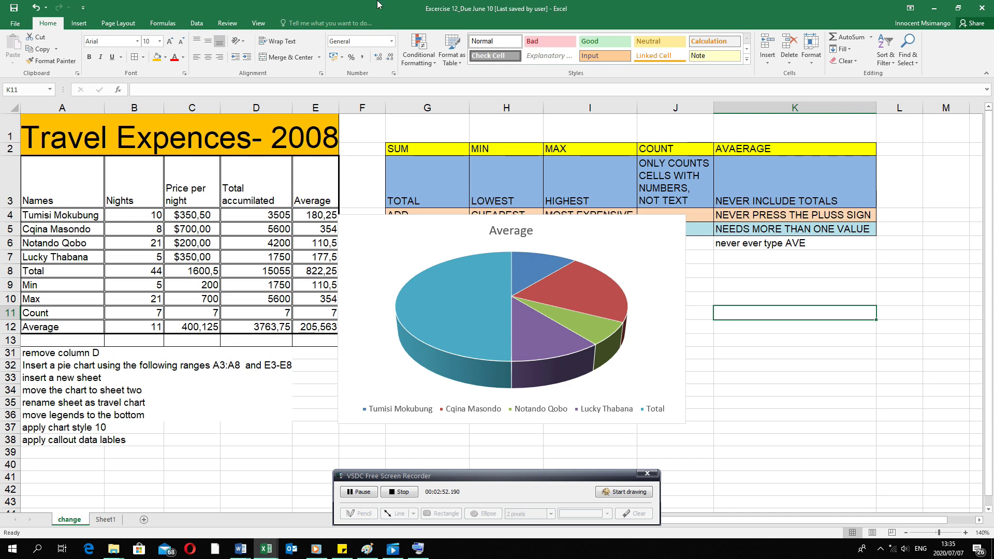
{"action": "left_click", "coordinate": [363, 234]}
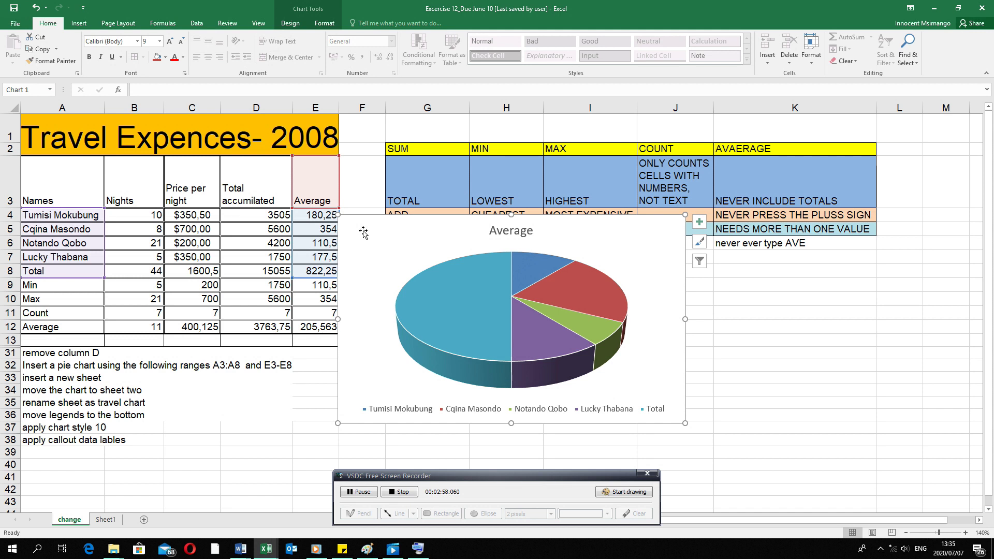
{"action": "left_click", "coordinate": [315, 24]}
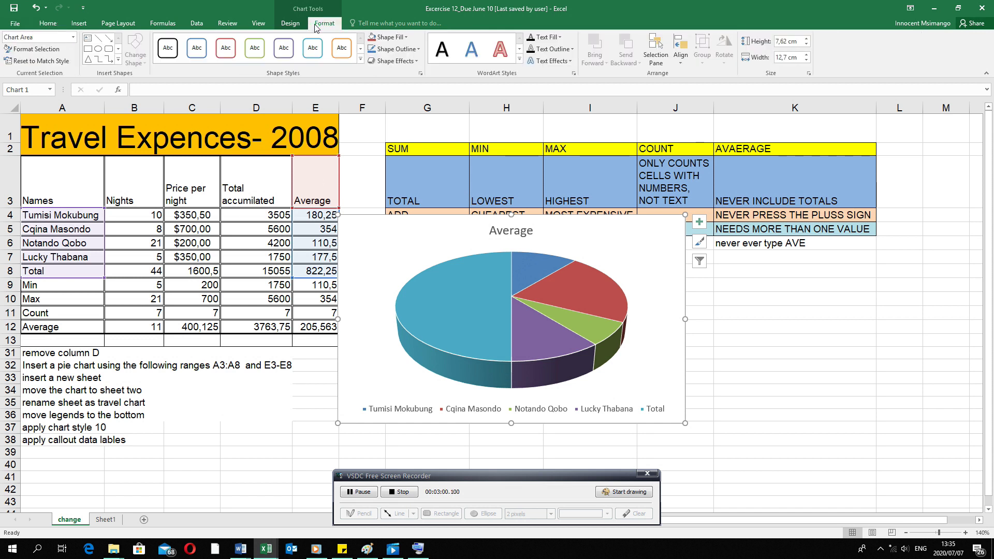
{"action": "left_click", "coordinate": [294, 23]}
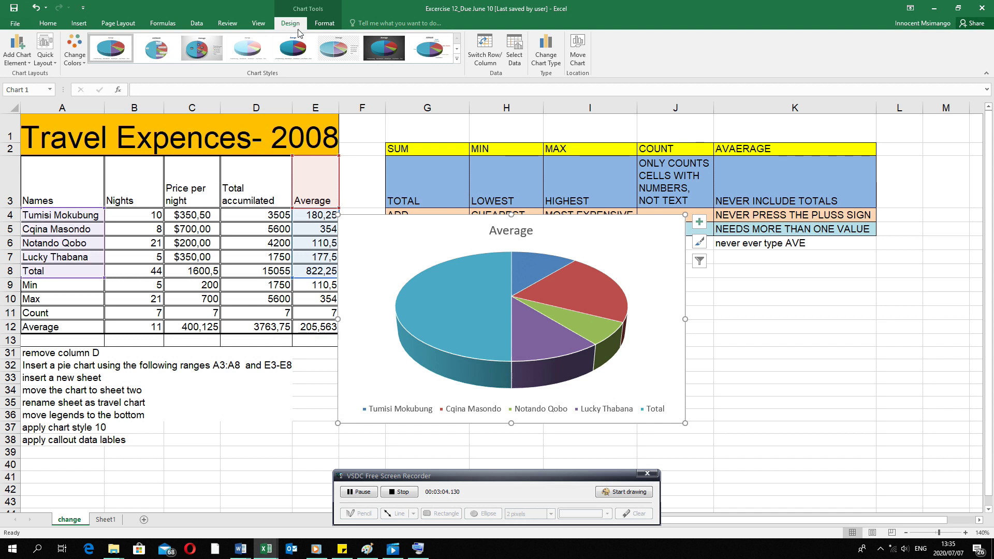
Move the pie chart to Sheet1 through Move Chart's 'Object in' list.
{"action": "left_click", "coordinate": [578, 56]}
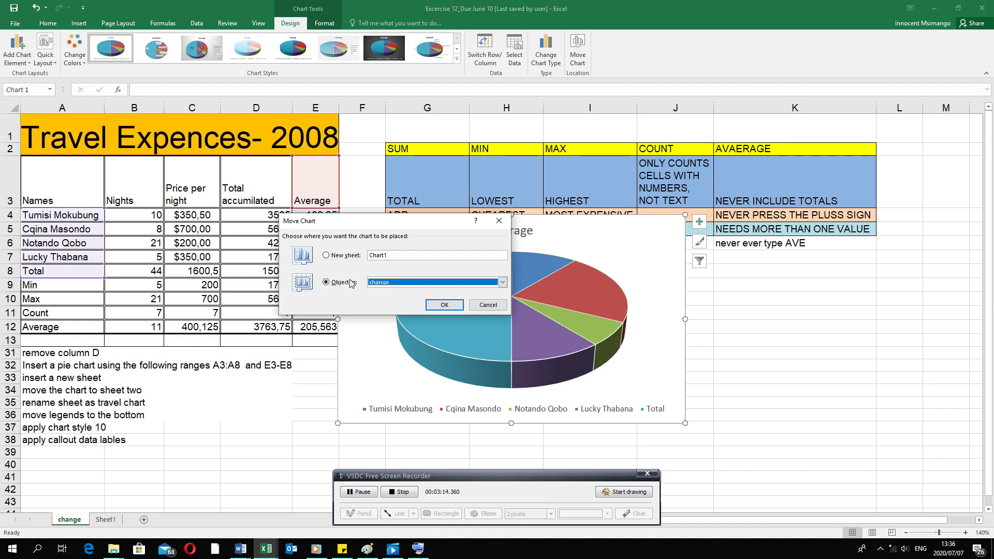
{"action": "left_click", "coordinate": [503, 282]}
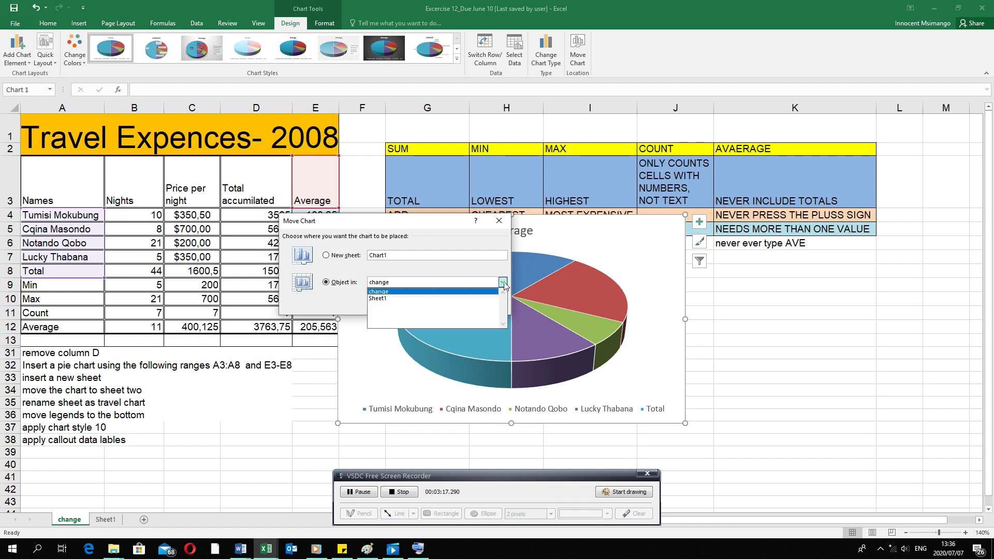
{"action": "left_click", "coordinate": [378, 298]}
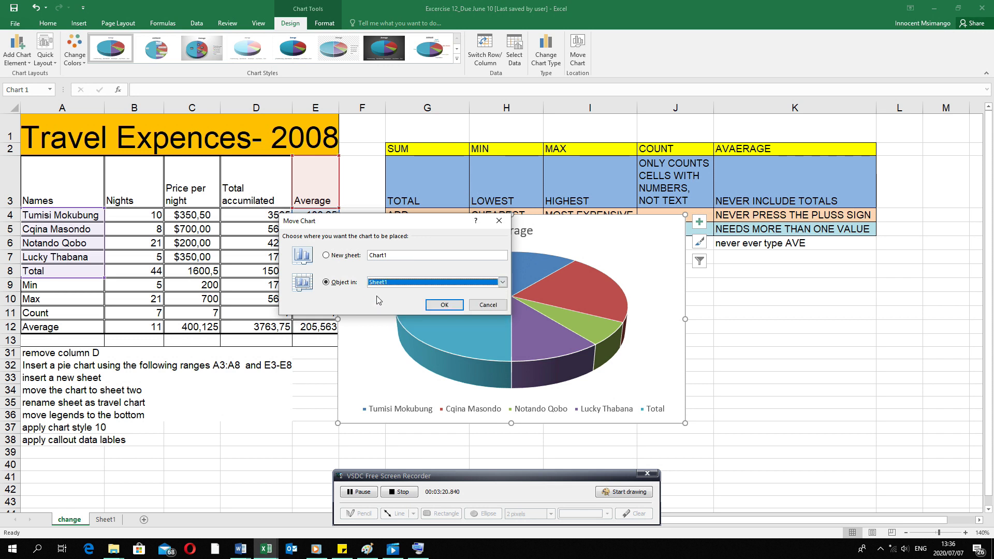
{"action": "left_click", "coordinate": [444, 305]}
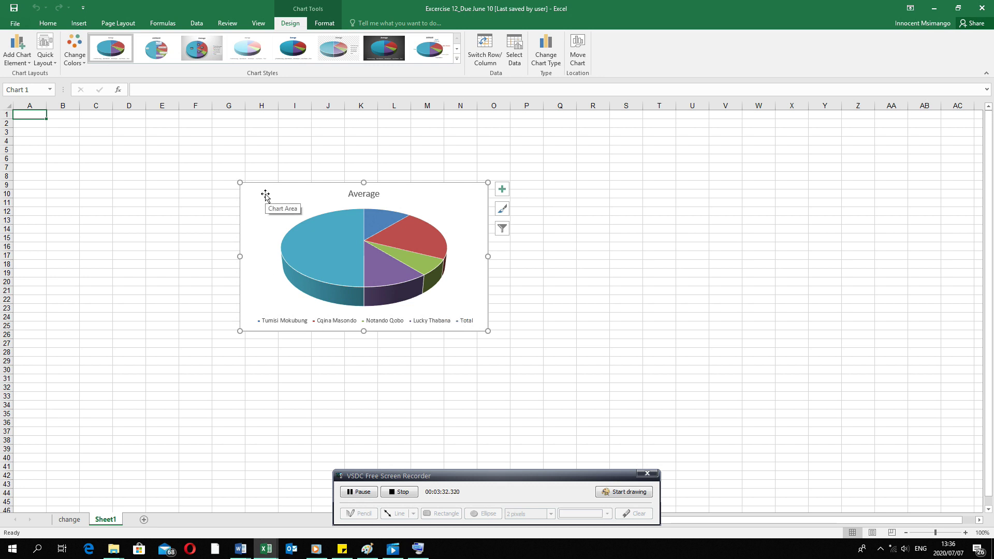
Drag the pie chart near A3 and enlarge it to span columns A to J.
{"action": "left_click_drag", "start_coordinate": [265, 194], "coordinate": [72, 147]}
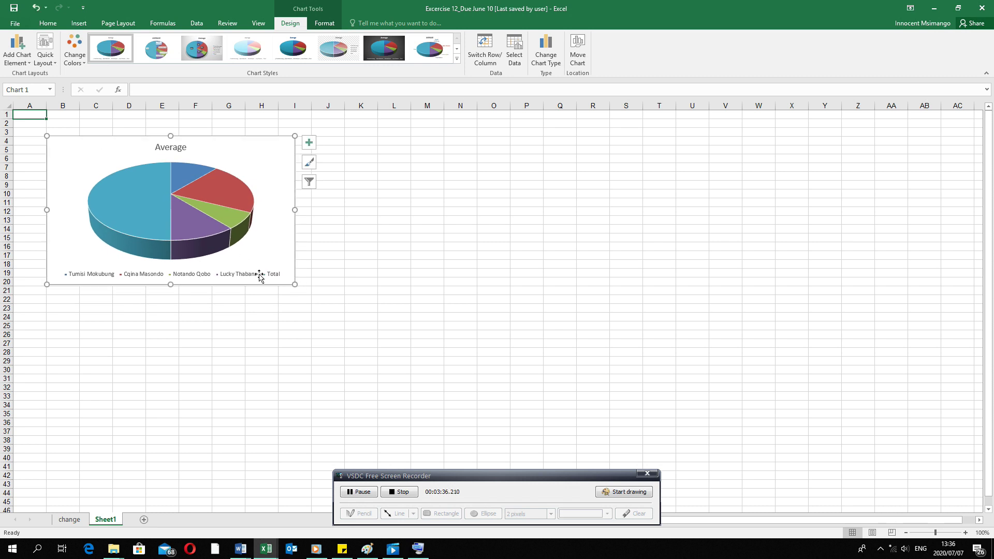
{"action": "left_click_drag", "start_coordinate": [293, 284], "coordinate": [343, 335]}
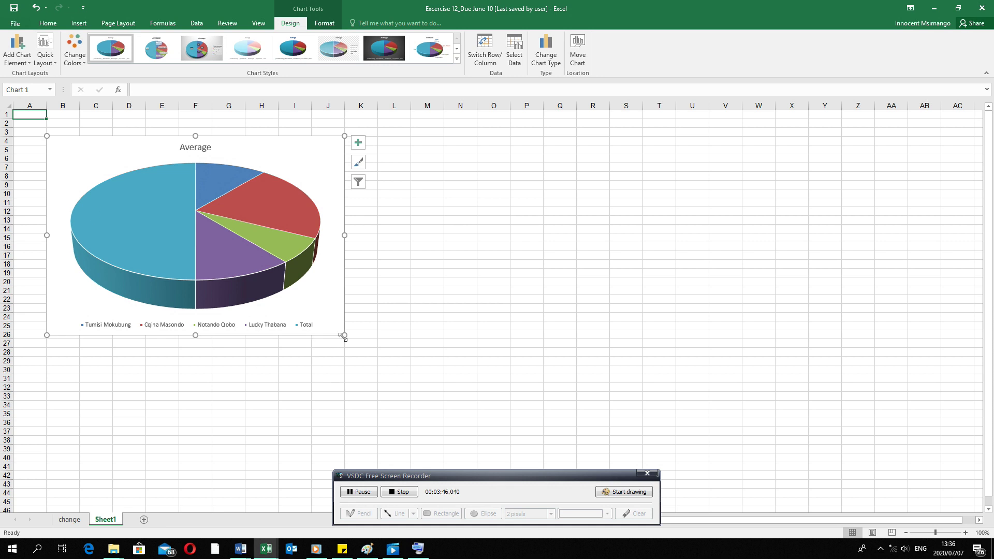
{"action": "left_click_drag", "start_coordinate": [343, 336], "coordinate": [344, 338]}
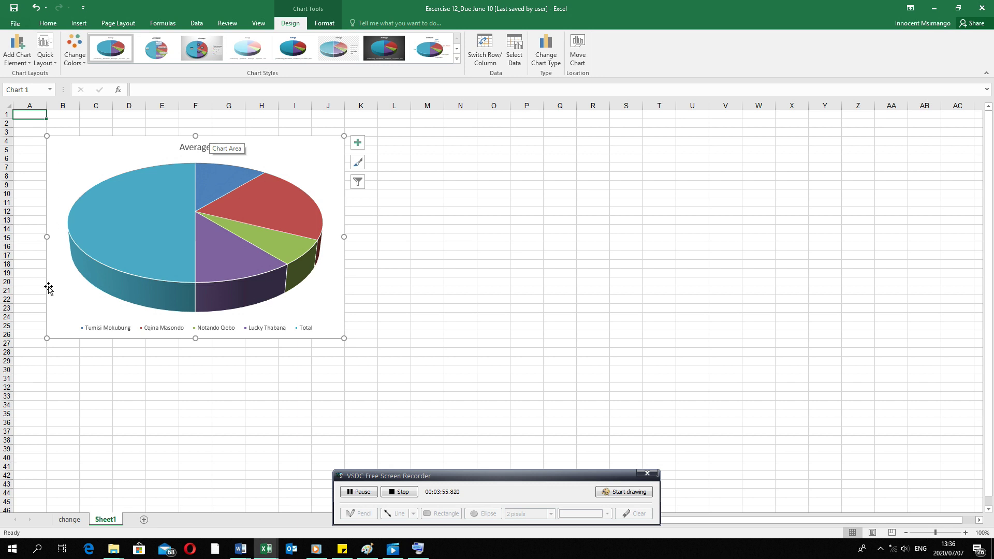
{"action": "left_click_drag", "start_coordinate": [46, 338], "coordinate": [27, 350]}
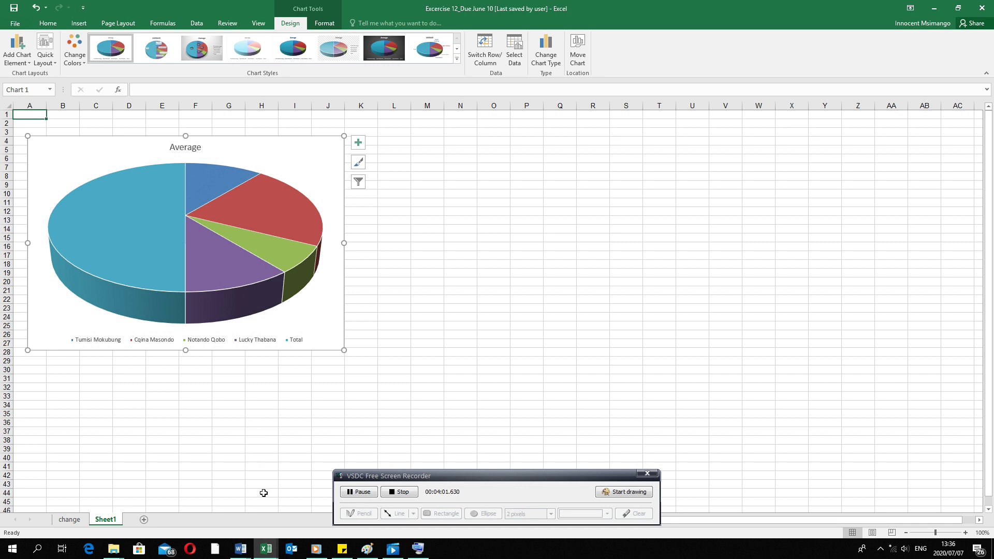
{"action": "left_click", "coordinate": [81, 520]}
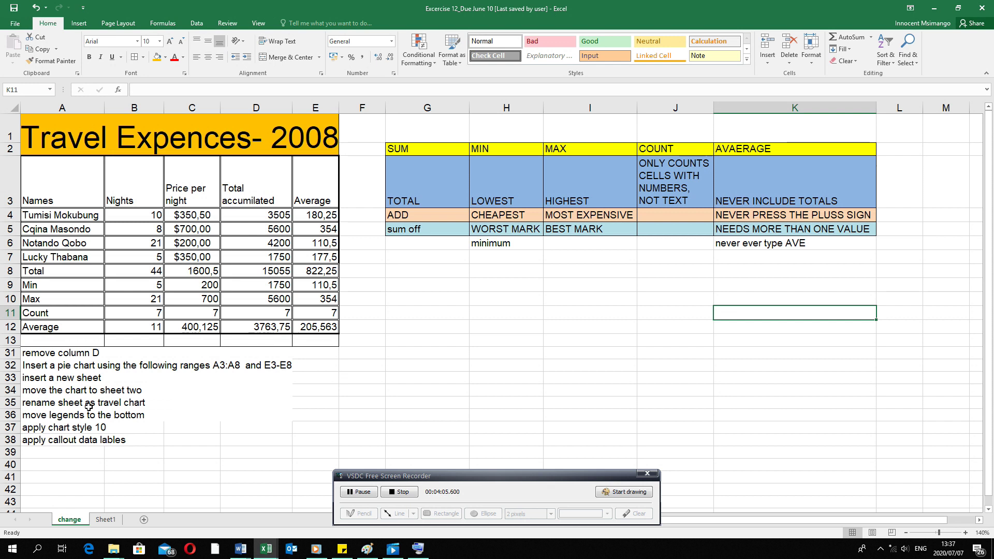
{"action": "left_click", "coordinate": [101, 519]}
{"action": "double_click", "coordinate": [101, 519]}
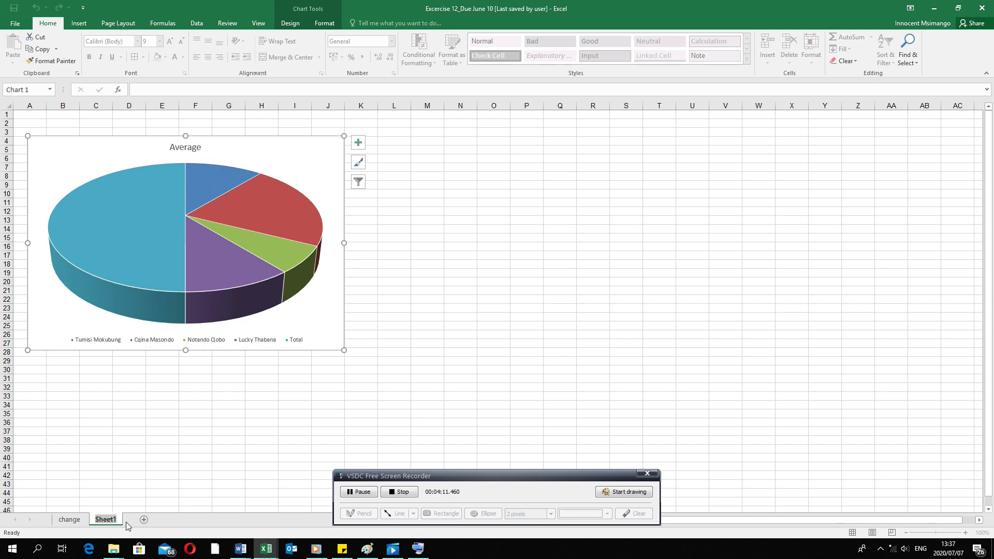
{"action": "key", "text": "BackSpace"}
{"action": "type", "text": "TRACC"}
{"action": "key", "text": "BackSpace"}
{"action": "key", "text": "BackSpace"}
{"action": "type", "text": "VEL CHART"}
{"action": "left_click", "coordinate": [207, 418]}
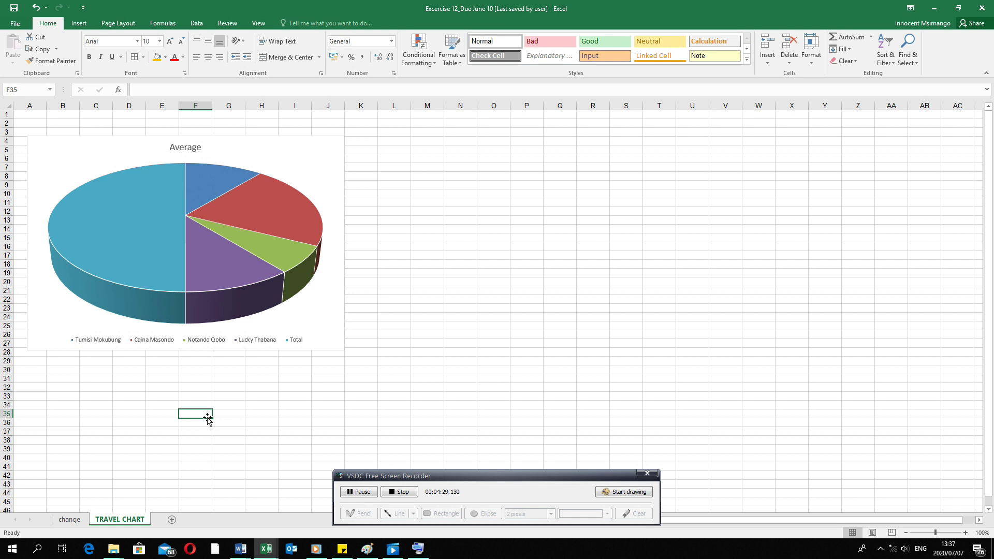
Copy the task list A31:A38 from the change sheet and paste it at B32 on TRAVEL CHART.
{"action": "left_click", "coordinate": [70, 519]}
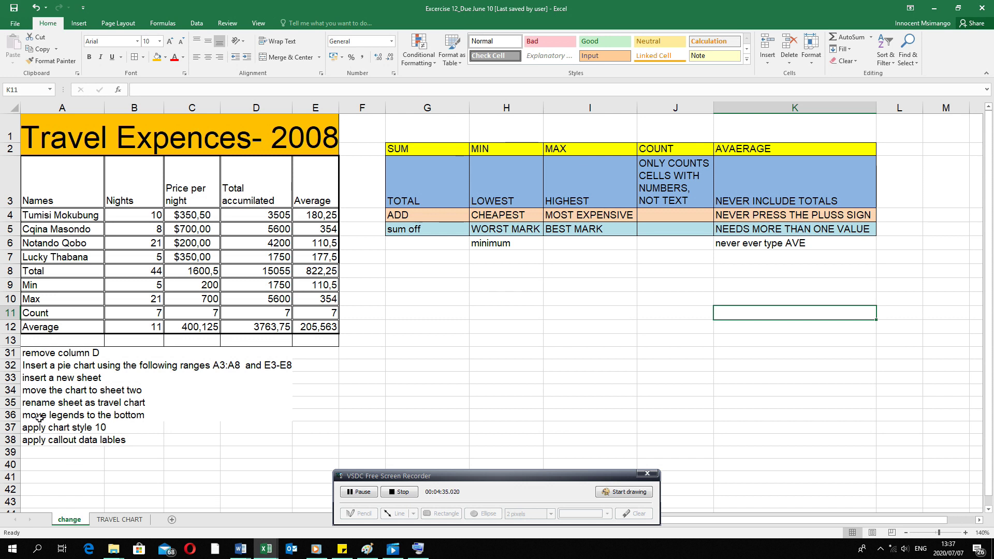
{"action": "left_click_drag", "start_coordinate": [133, 440], "coordinate": [50, 355]}
{"action": "key", "text": "ctrl+c"}
{"action": "left_click", "coordinate": [120, 519]}
{"action": "left_click", "coordinate": [59, 386]}
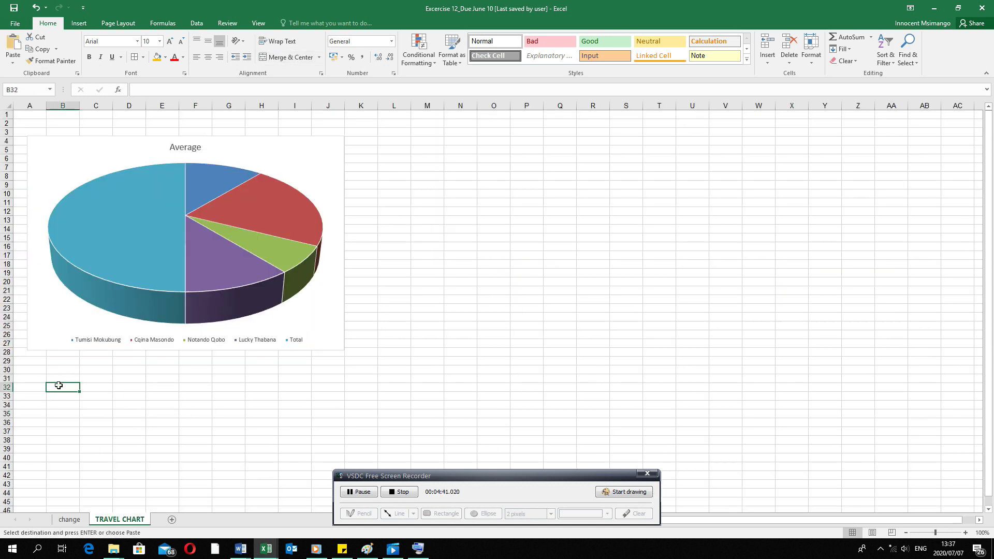
{"action": "key", "text": "ctrl+v"}
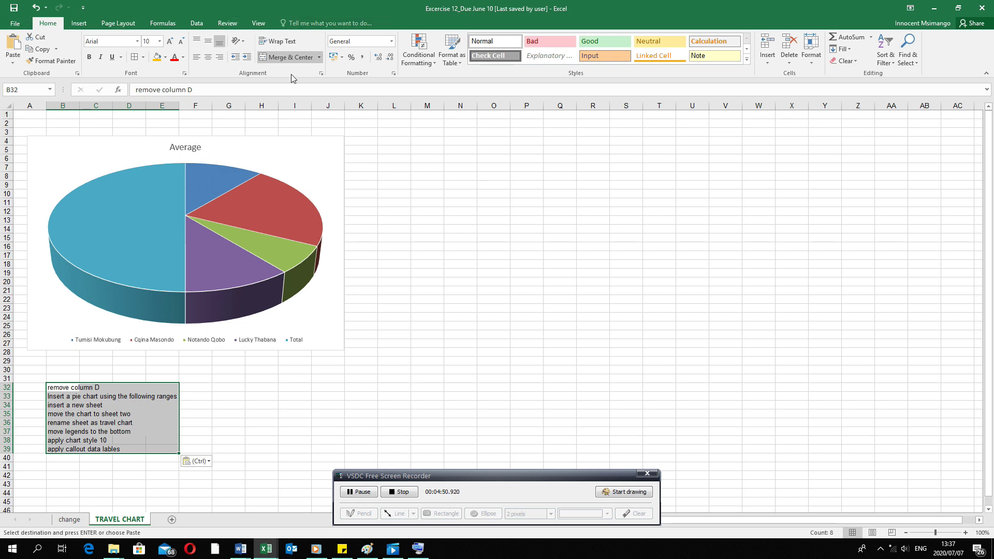
{"action": "left_click", "coordinate": [308, 152]}
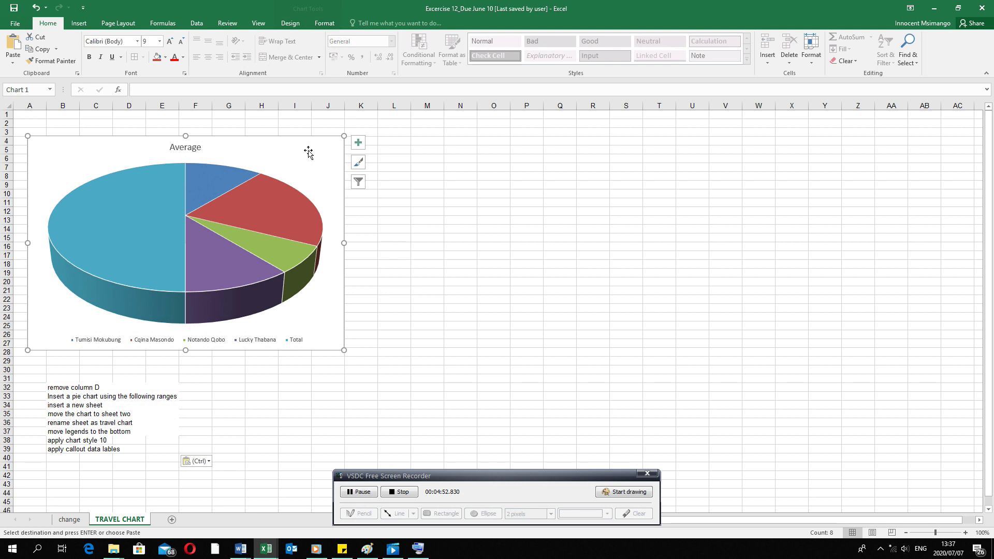
Move the pie chart's legend to the bottom of the chart.
{"action": "left_click", "coordinate": [290, 24]}
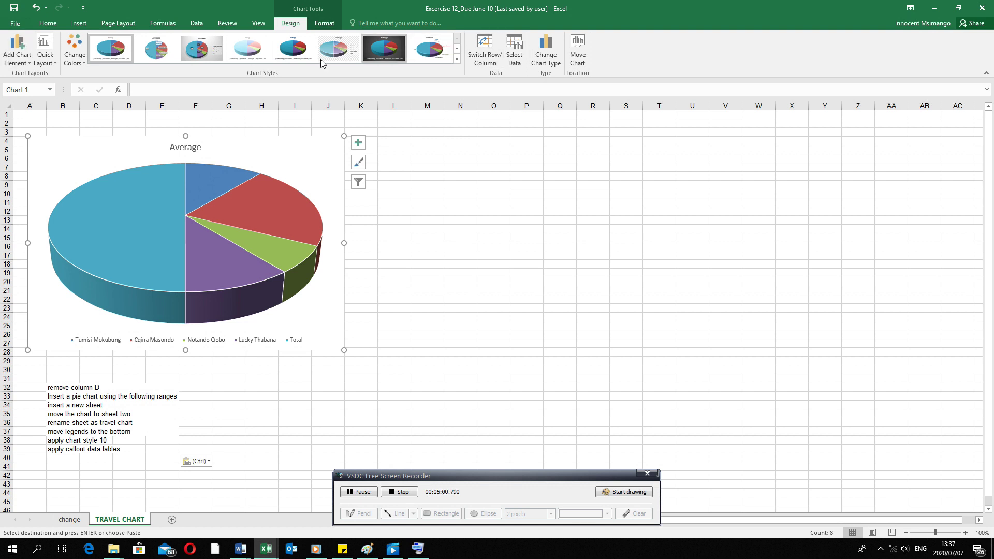
{"action": "left_click", "coordinate": [28, 65]}
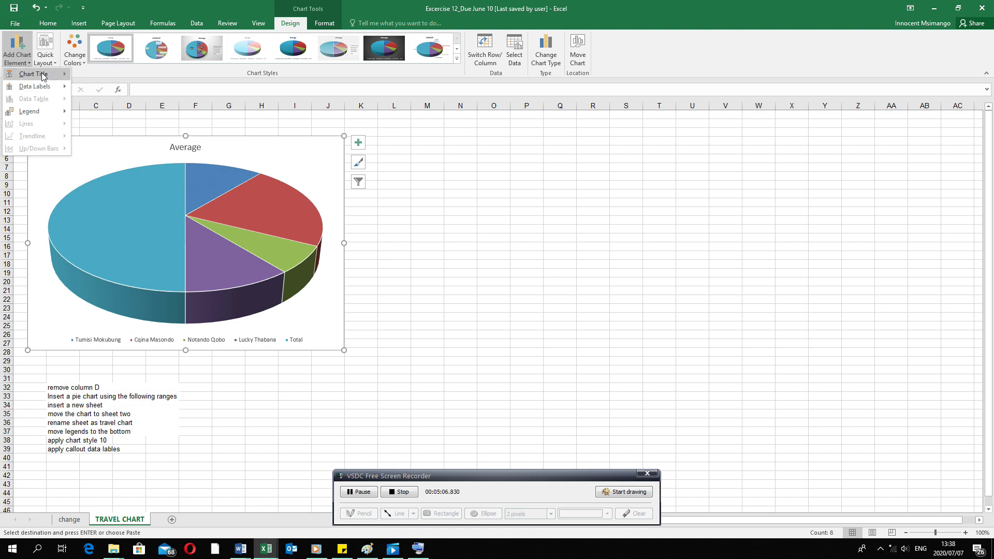
{"action": "mouse_move", "coordinate": [43, 77]}
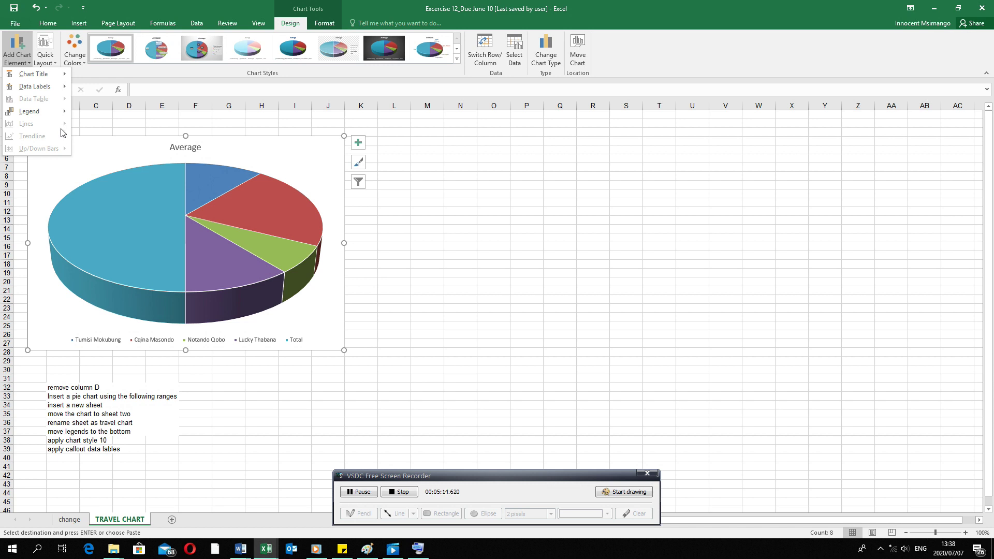
{"action": "mouse_move", "coordinate": [63, 111]}
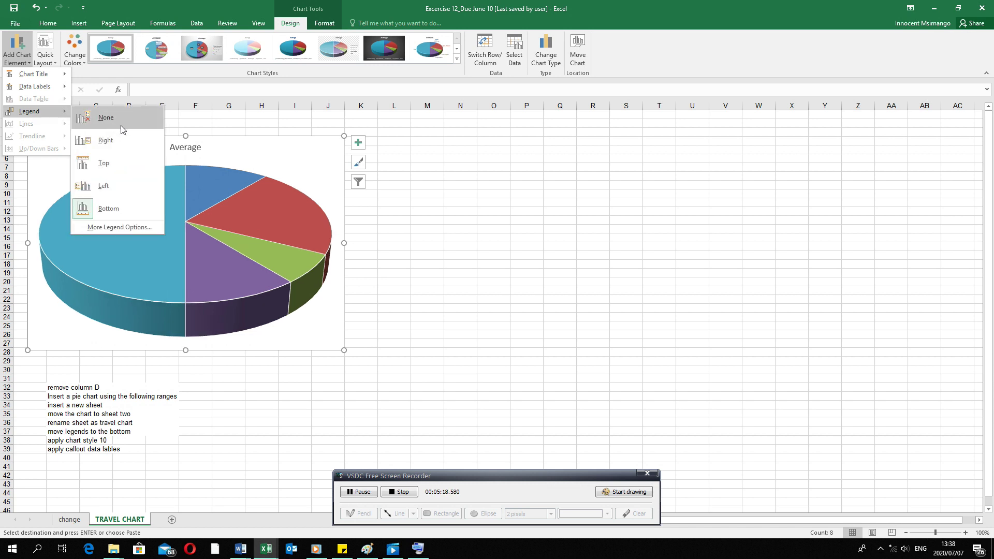
{"action": "left_click", "coordinate": [105, 186]}
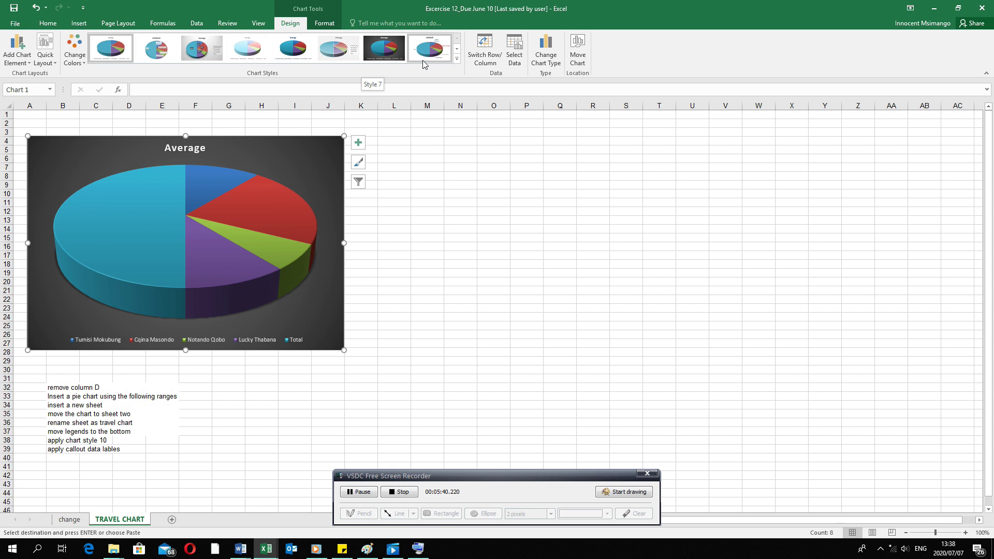
Apply chart style 10 from the Chart Styles gallery to the 3-D pie chart.
{"action": "left_click", "coordinate": [457, 59]}
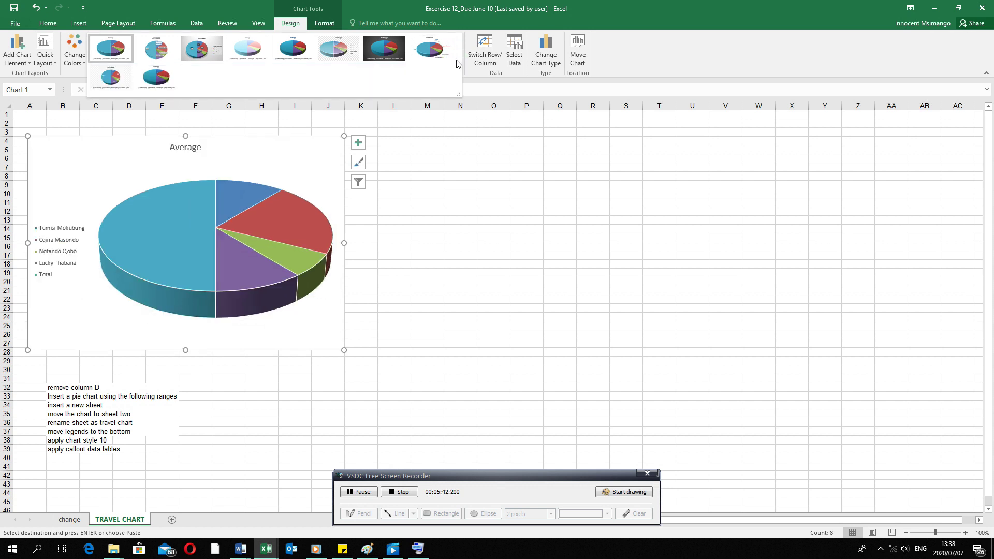
{"action": "left_click", "coordinate": [137, 82]}
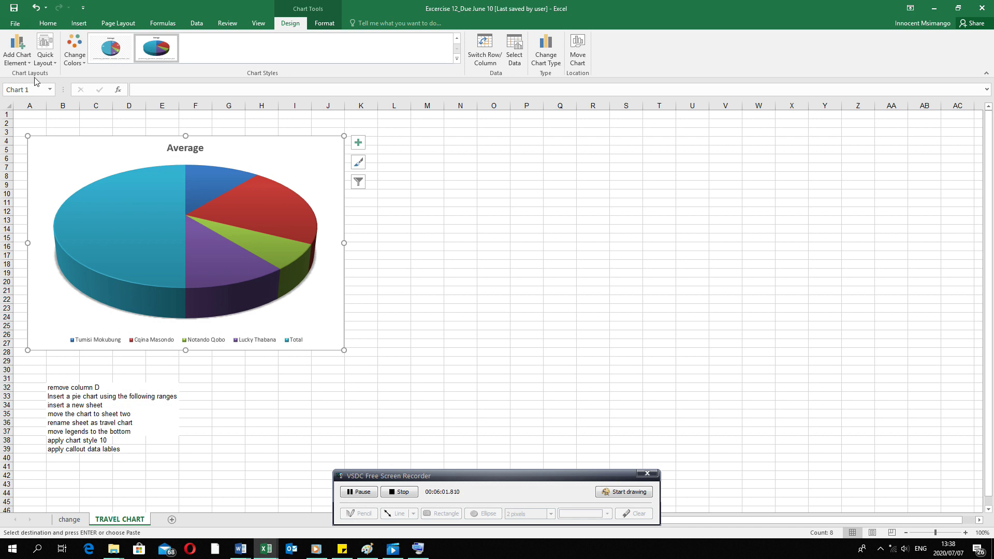
{"action": "left_click", "coordinate": [18, 54]}
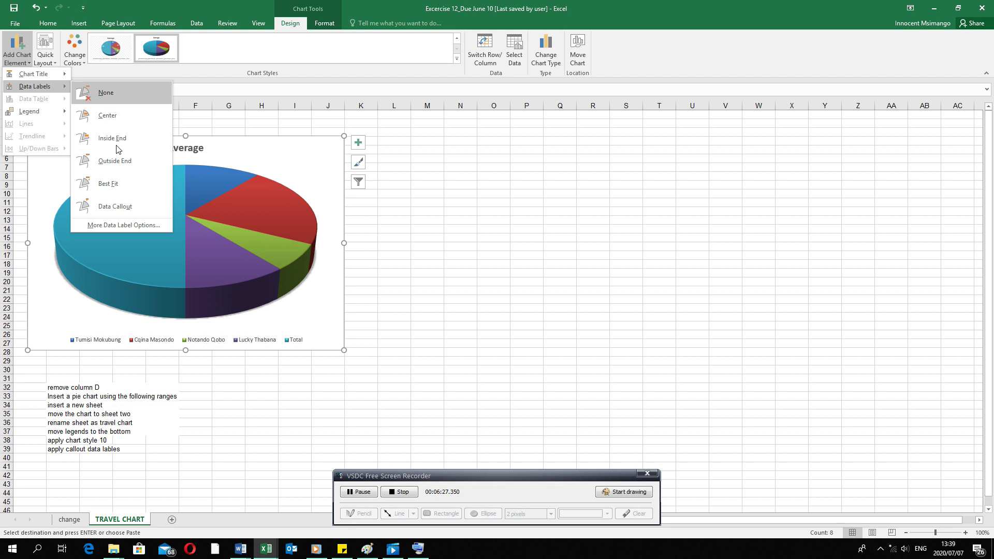
Label the pie slices with Data Callout labels showing each name and percentage.
{"action": "left_click", "coordinate": [120, 206]}
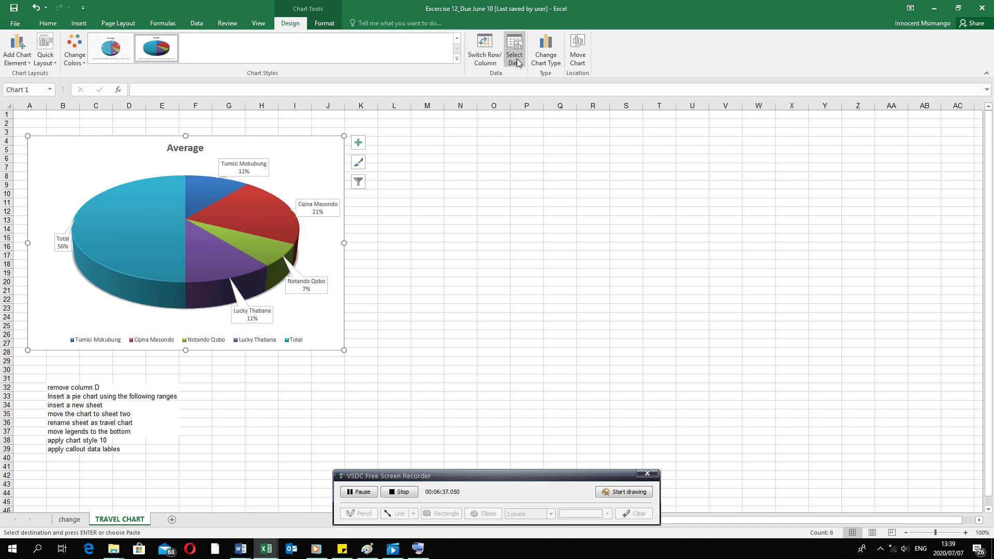
{"action": "left_click", "coordinate": [548, 49]}
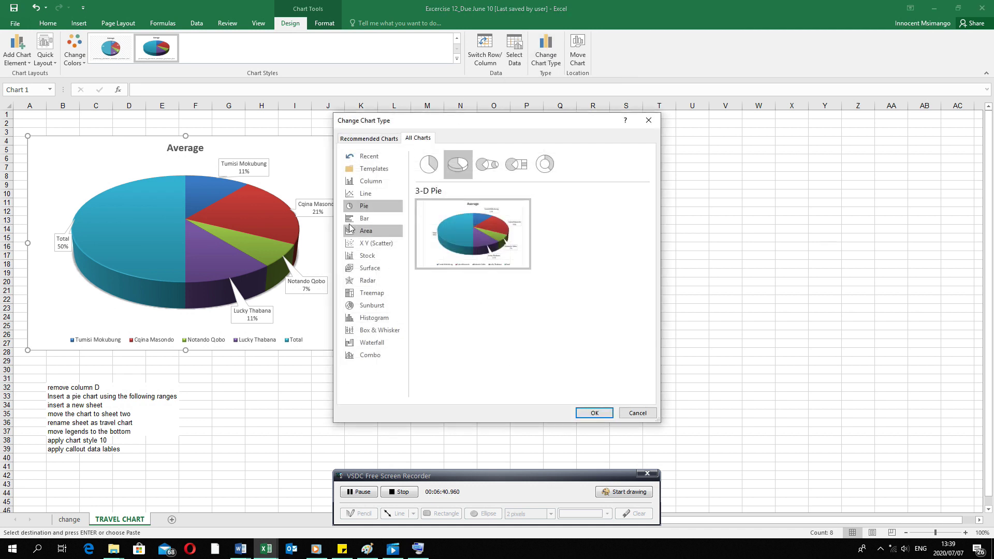
{"action": "left_click", "coordinate": [396, 218]}
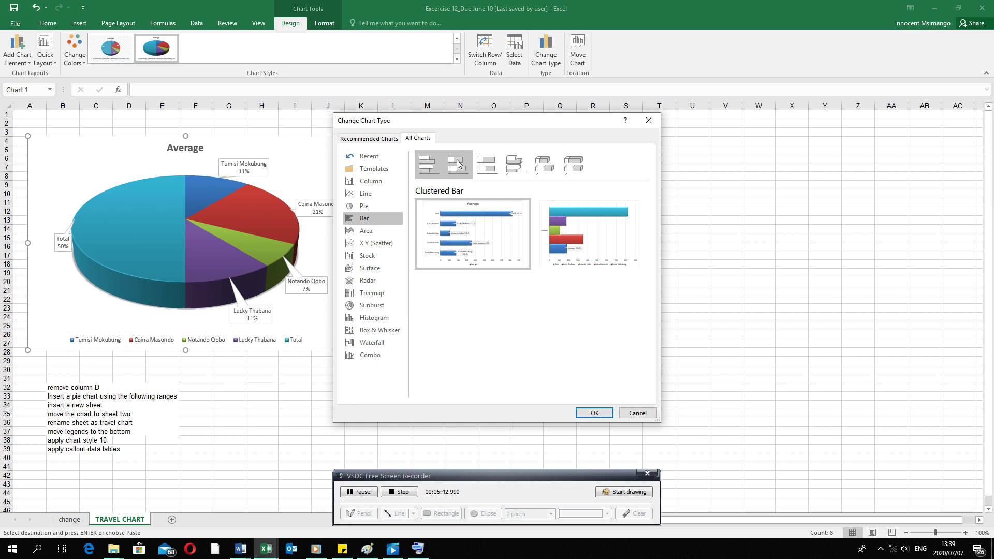
{"action": "left_click", "coordinate": [594, 413]}
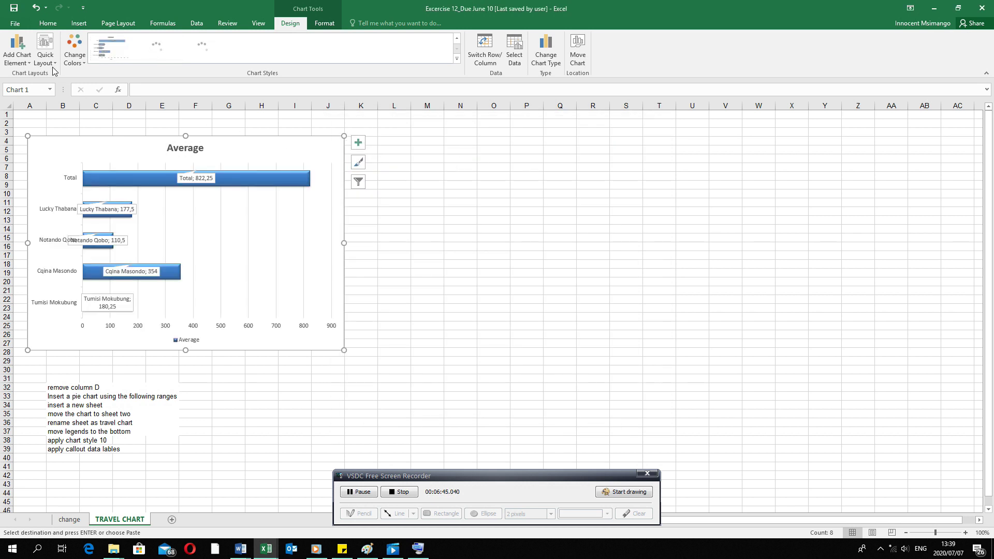
{"action": "left_click", "coordinate": [21, 62]}
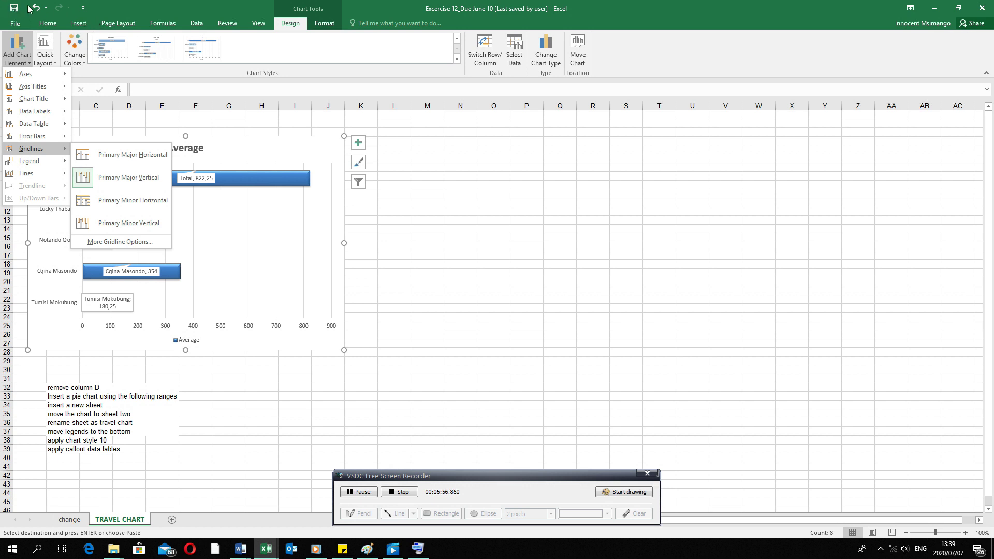
{"action": "left_click", "coordinate": [394, 210]}
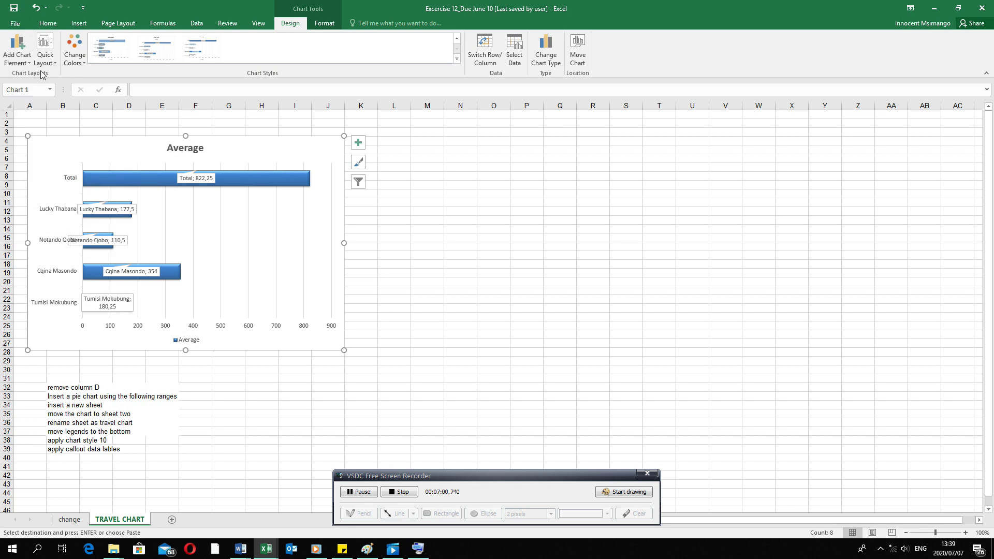
{"action": "left_click", "coordinate": [36, 8]}
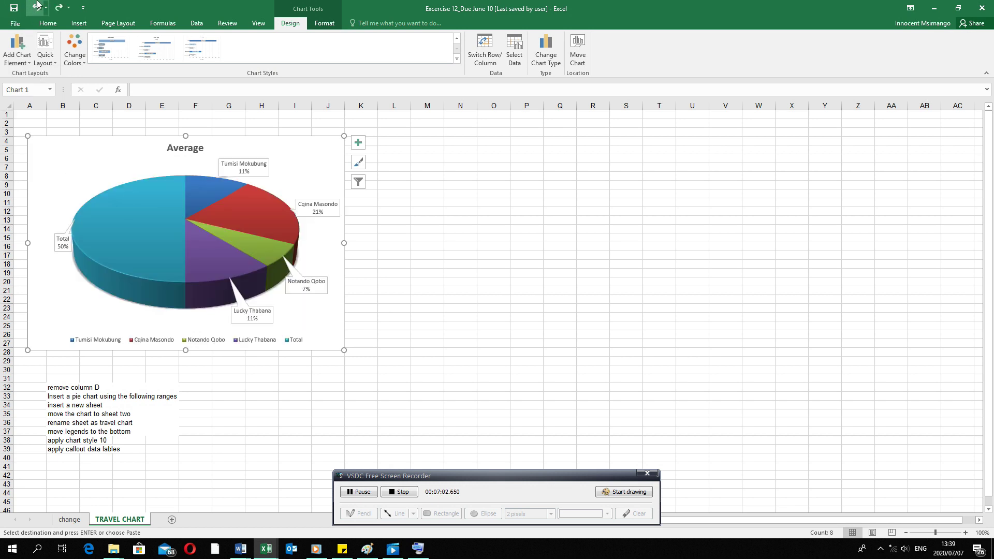
{"action": "left_click", "coordinate": [28, 47]}
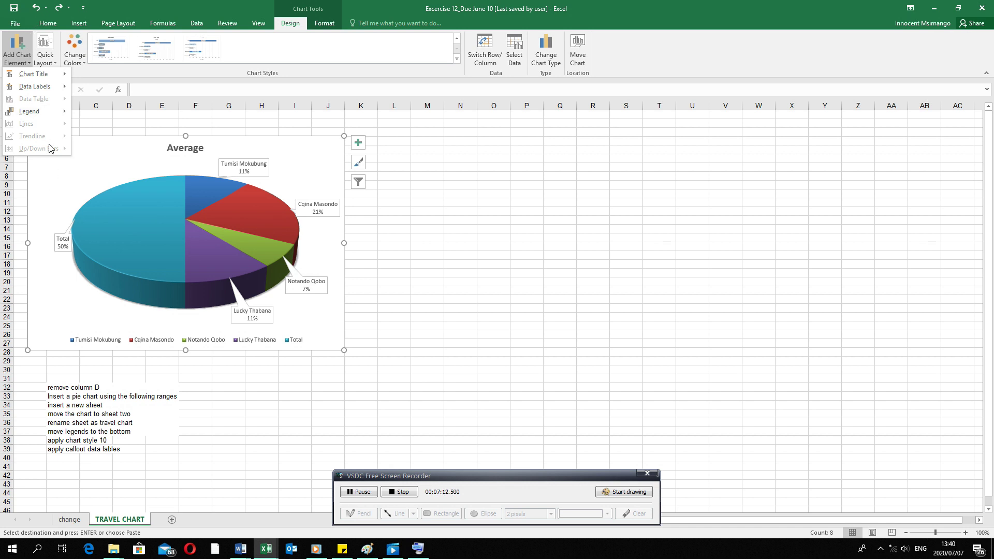
{"action": "mouse_move", "coordinate": [42, 77]}
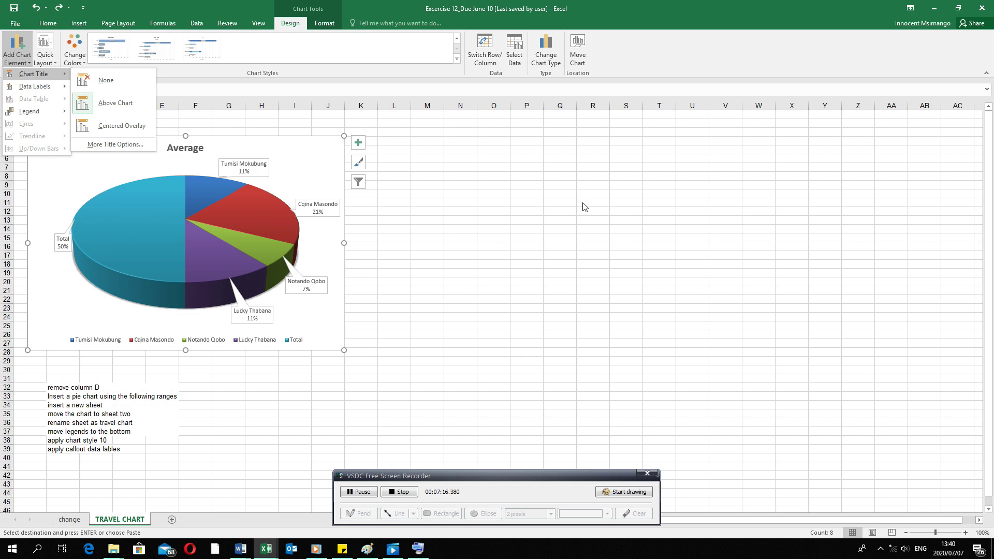
{"action": "left_click", "coordinate": [554, 222]}
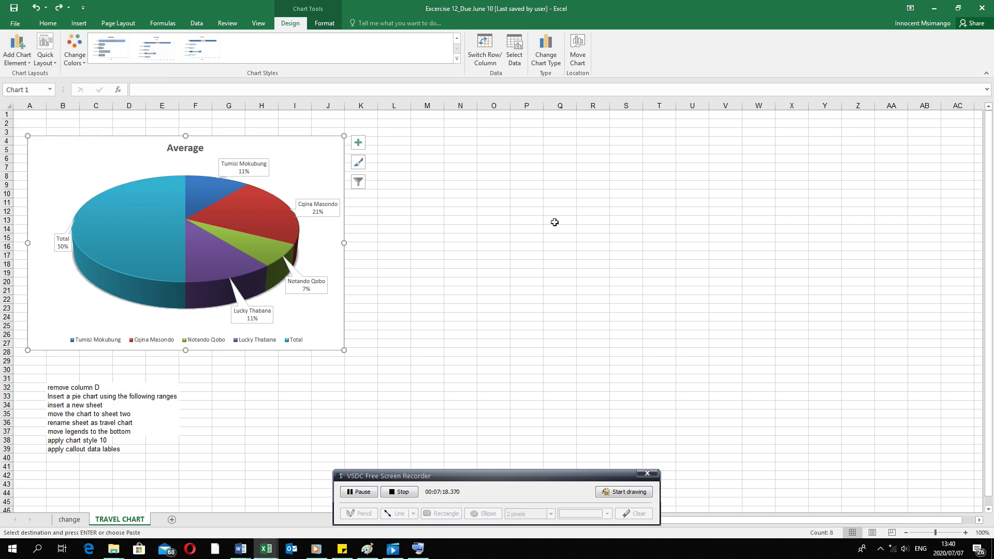